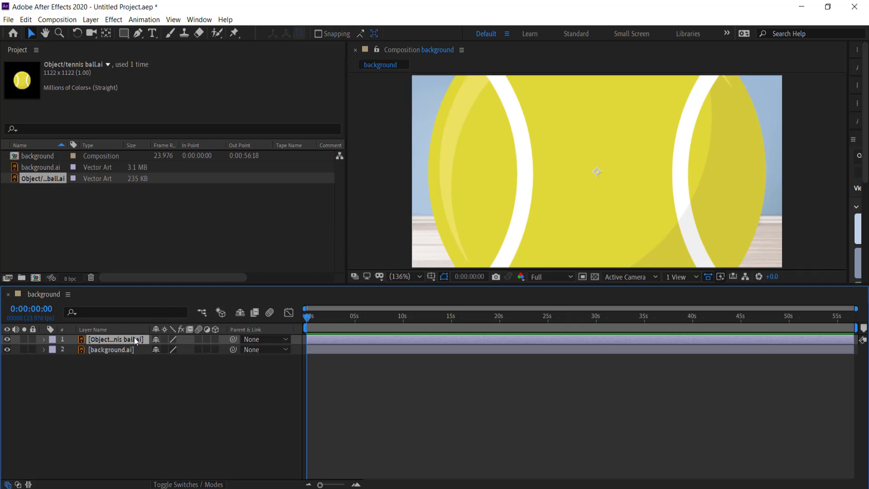
# Step: Scale the tennis ball layer to 8% and move it near the top of the wall, left of centre in the scene
pyautogui.press('s')
pyautogui.click(171, 349)
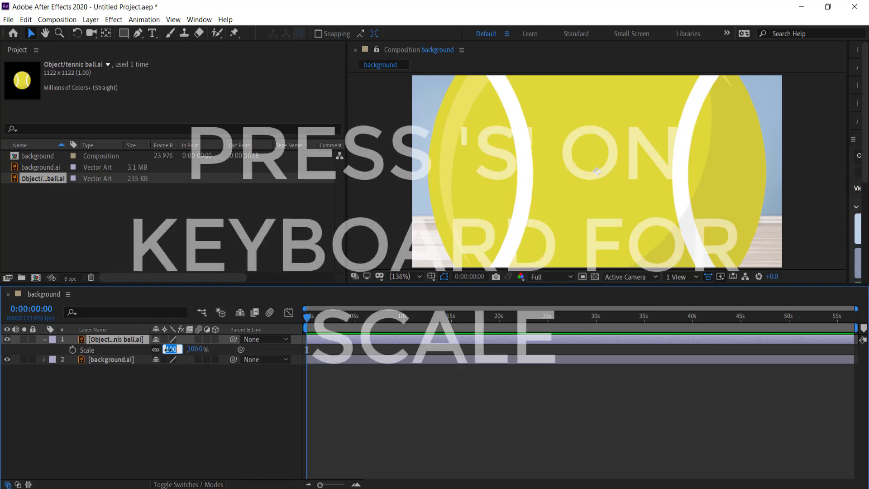
pyautogui.press('BackSpace')
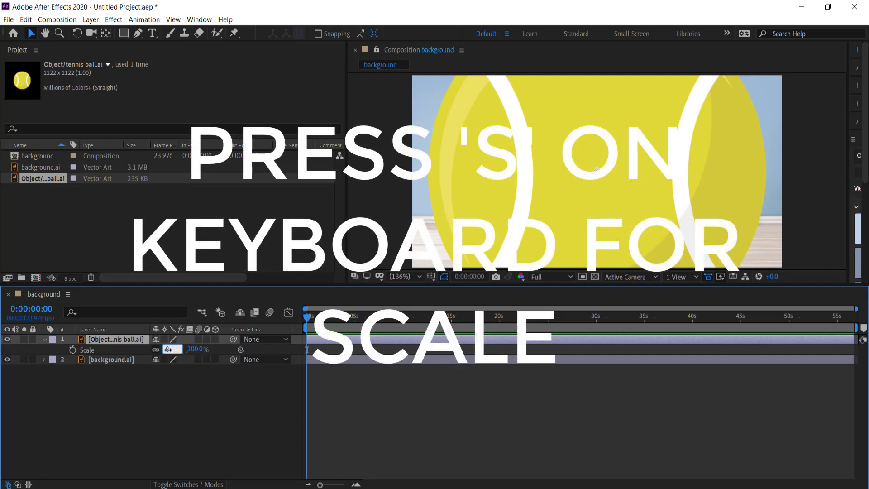
pyautogui.write('8')
pyautogui.press('Return')
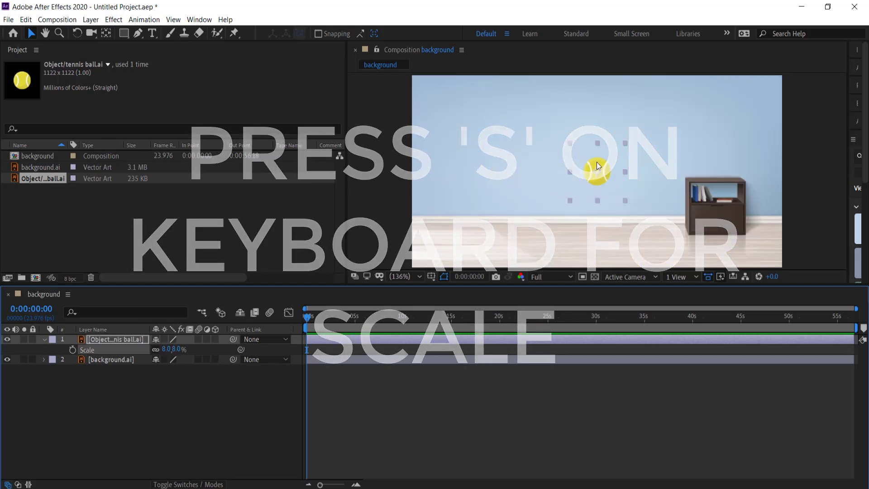
pyautogui.moveTo(597, 166); pyautogui.dragTo(500, 93)
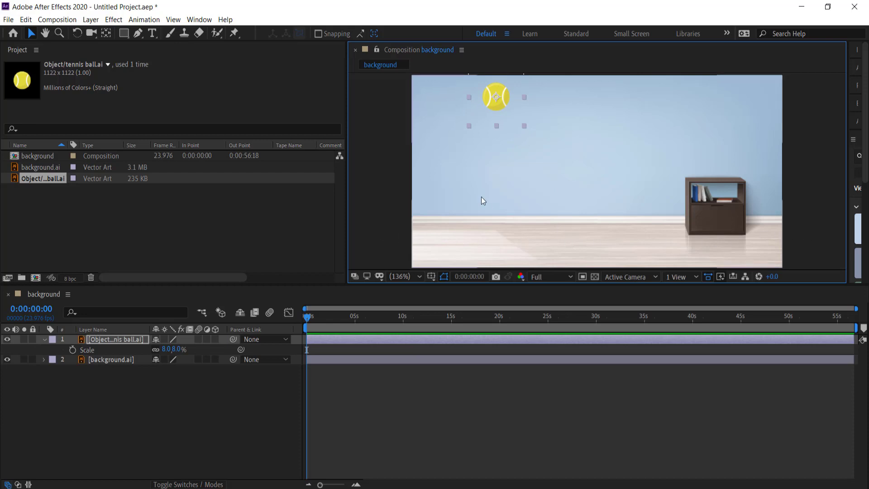
# Step: Show the rulers and place a horizontal guide across the floor at the base of the bookshelf
pyautogui.hotkey('ctrl', 'r')
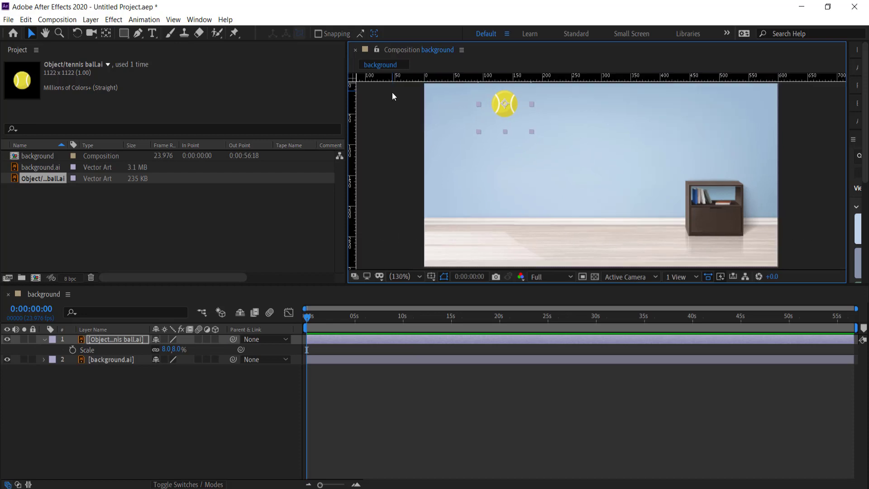
pyautogui.moveTo(469, 78); pyautogui.dragTo(490, 236)
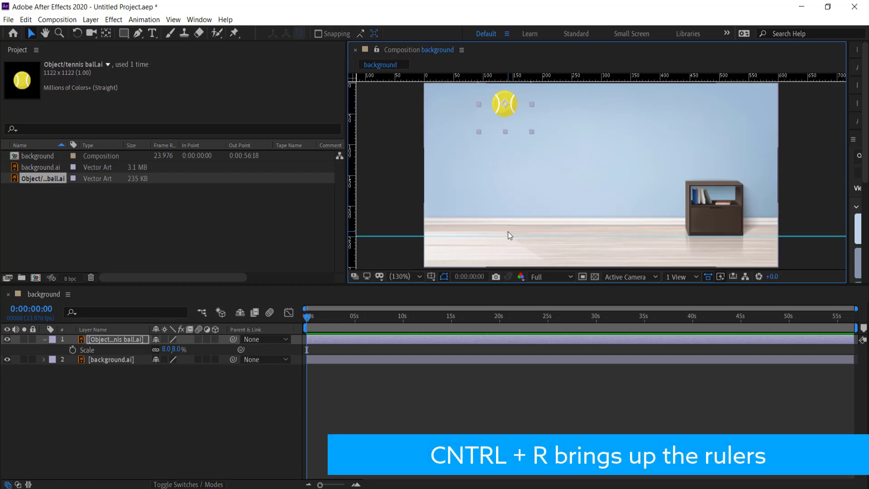
# Step: Reveal the tennis ball layer's Position property and separate it into X and Y dimensions
pyautogui.click(112, 341)
pyautogui.press('p')
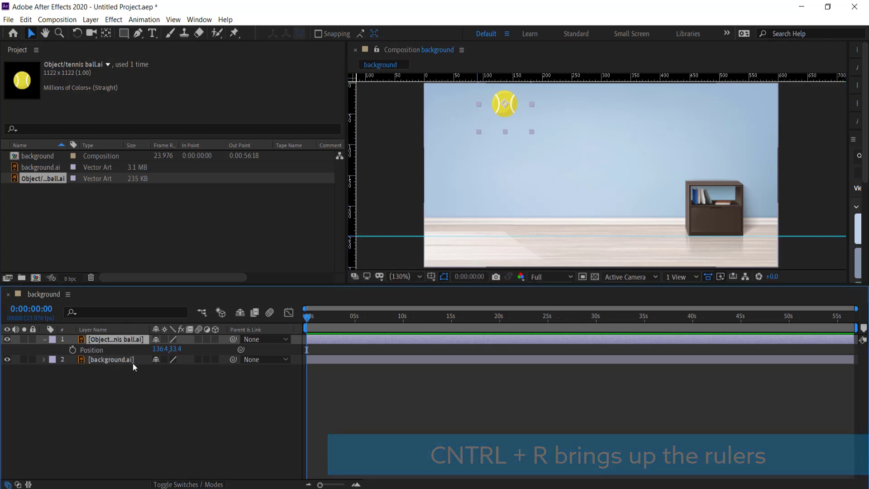
pyautogui.rightClick(112, 351)
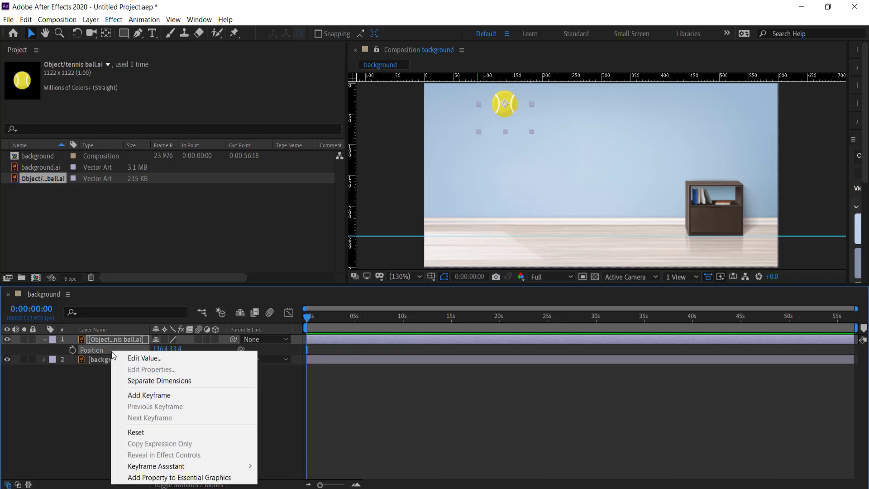
pyautogui.click(183, 385)
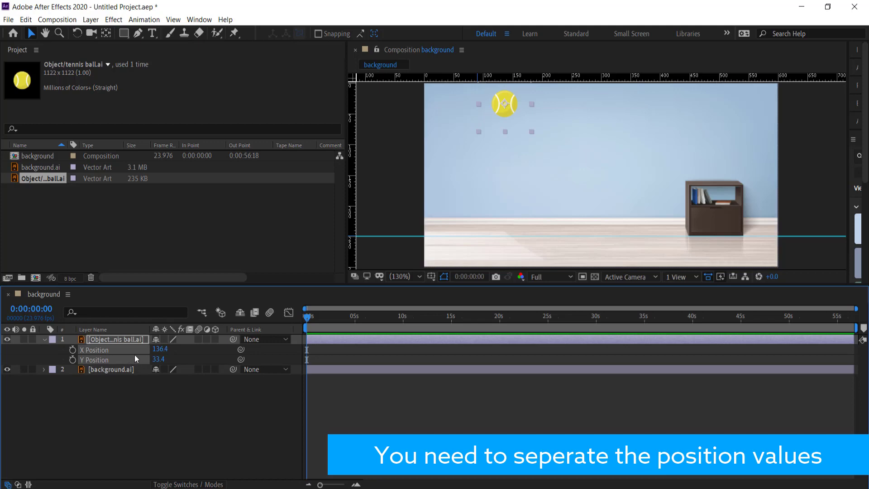
# Step: Set the tennis ball's Y Position to 31 and hide the rulers
pyautogui.moveTo(159, 362)
pyautogui.mouseDown()
pyautogui.moveTo(249, 360)
pyautogui.moveTo(149, 358)
pyautogui.moveTo(265, 359)
pyautogui.moveTo(158, 359)
pyautogui.mouseUp()
pyautogui.click(158, 359)
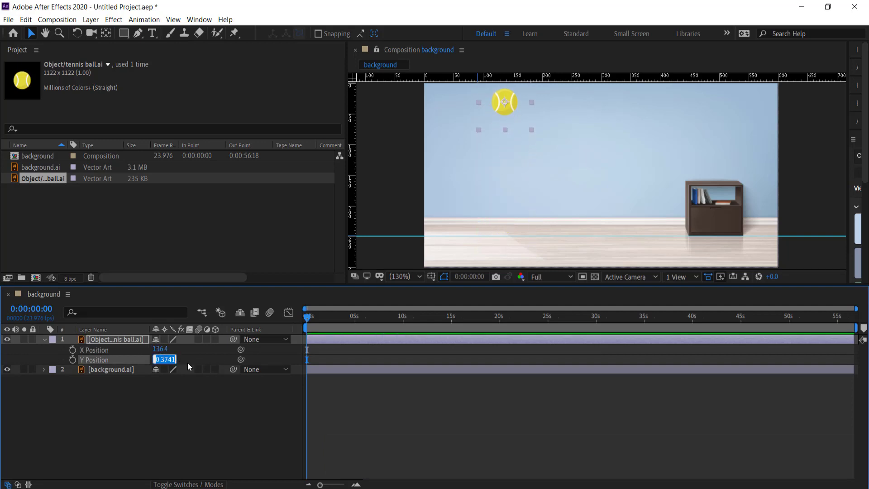
pyautogui.write('31')
pyautogui.press('Return')
pyautogui.click(393, 110)
pyautogui.hotkey('ctrl', 'r')
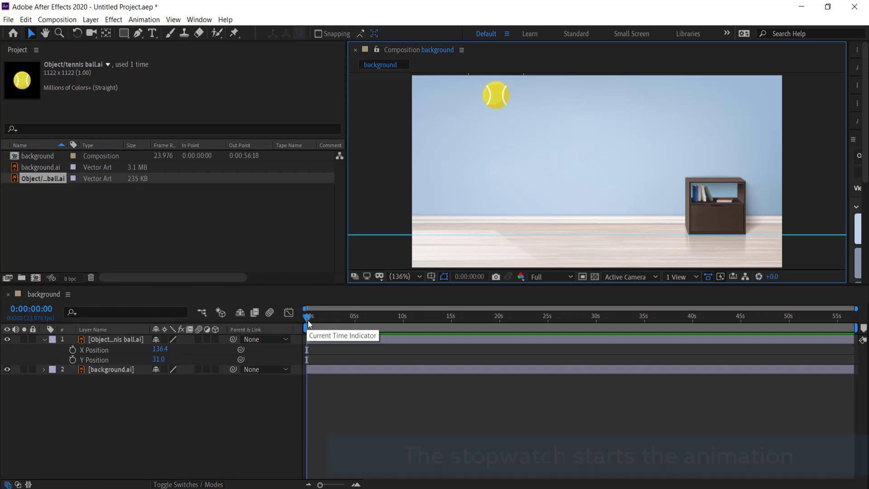
# Step: Shorten the work area to about 10 seconds and trim the composition to it
pyautogui.moveTo(308, 317); pyautogui.dragTo(303, 320)
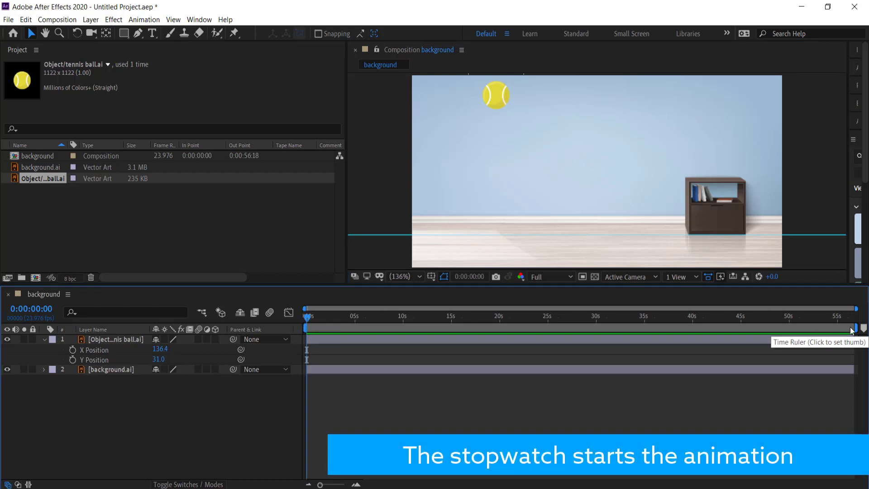
pyautogui.moveTo(851, 330); pyautogui.dragTo(406, 328)
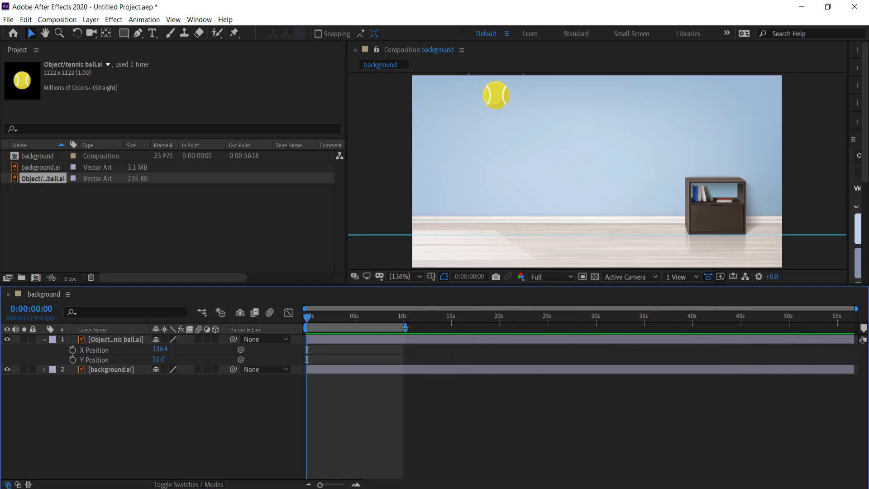
pyautogui.rightClick(400, 328)
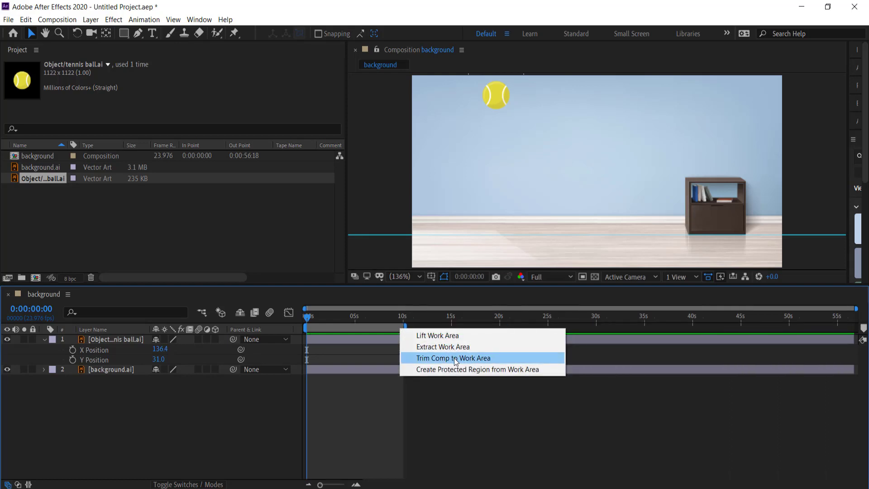
pyautogui.click(455, 356)
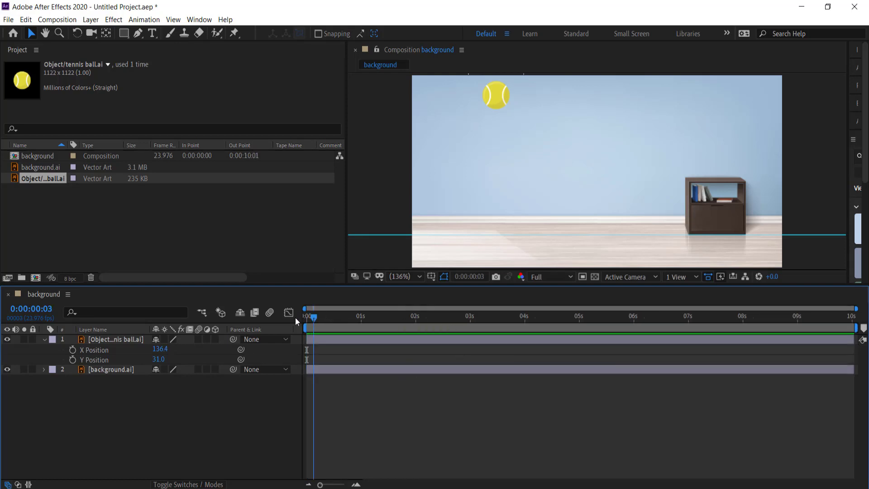
# Step: Keyframe the ball's Y Position at 0:00:00:00, and set it to 226 at 0:00:00:20 so the ball meets the floor guide
pyautogui.click(73, 360)
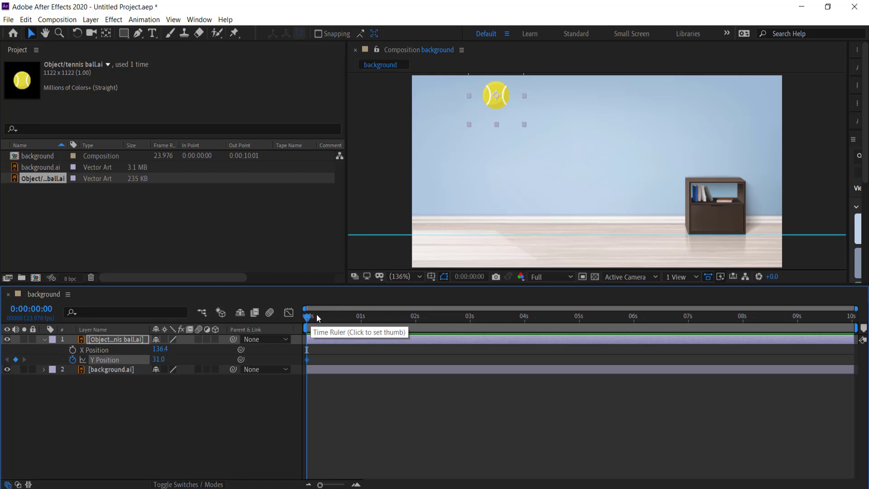
pyautogui.press('shift+Next')
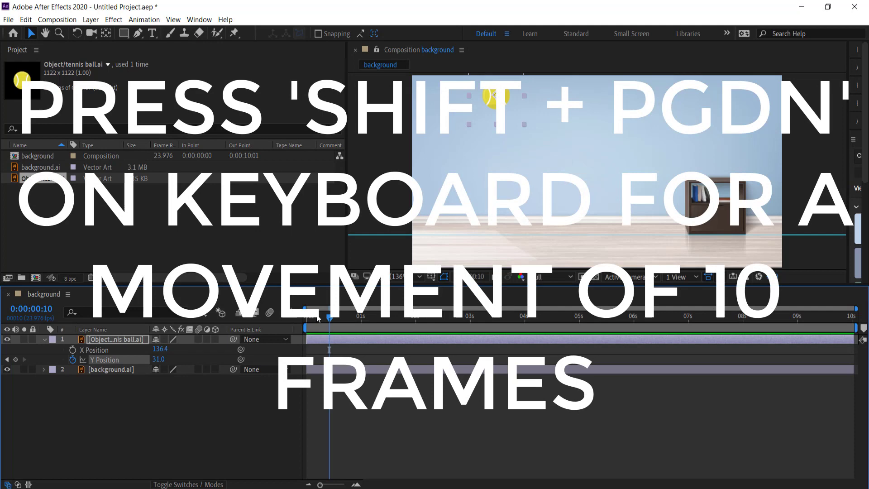
pyautogui.press('shift+Next')
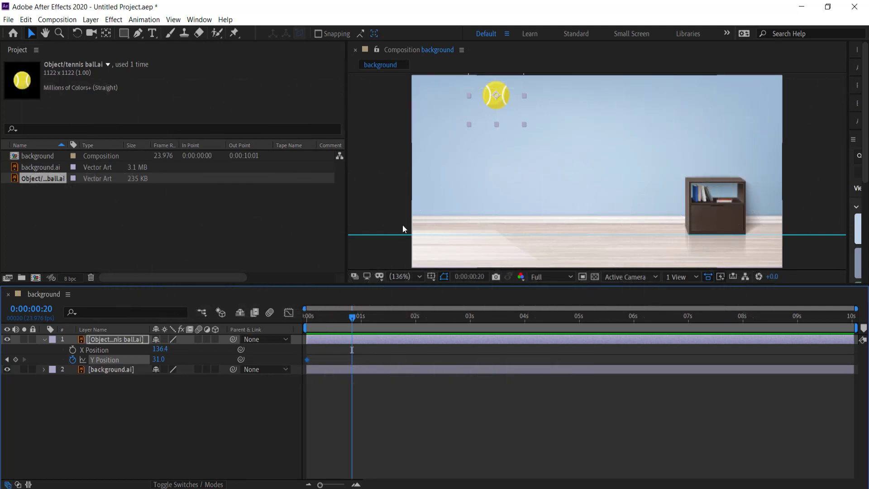
pyautogui.moveTo(158, 359); pyautogui.dragTo(268, 359)
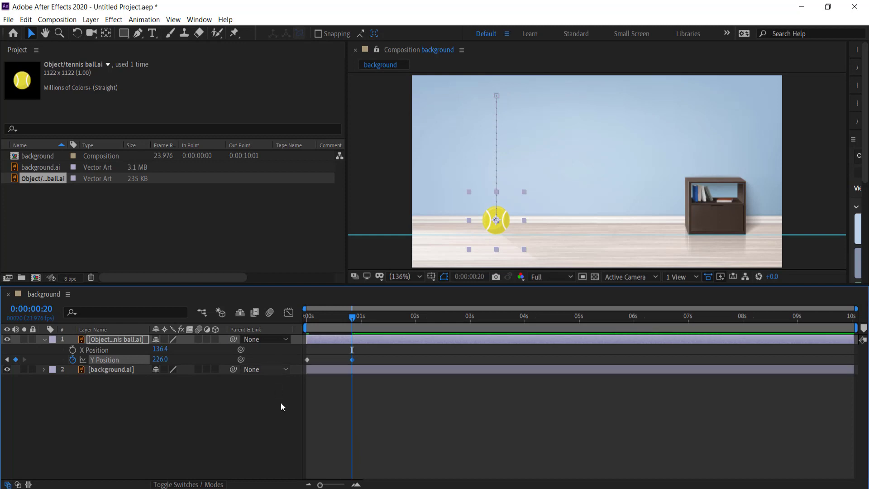
# Step: Scrub through the drop and apply Easy Ease to both Y Position keyframes of the tennis ball
pyautogui.moveTo(356, 318); pyautogui.dragTo(296, 321)
pyautogui.click(359, 318)
pyautogui.moveTo(369, 355); pyautogui.dragTo(305, 361)
pyautogui.rightClick(305, 360)
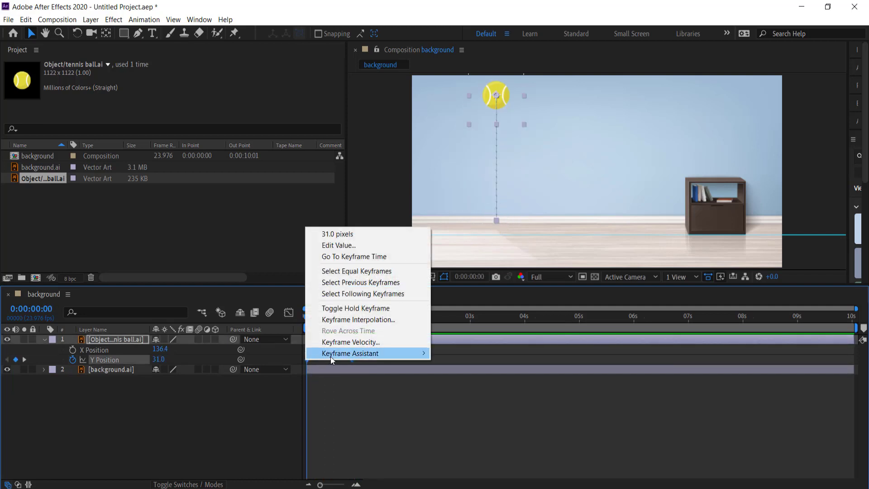
pyautogui.moveTo(330, 356)
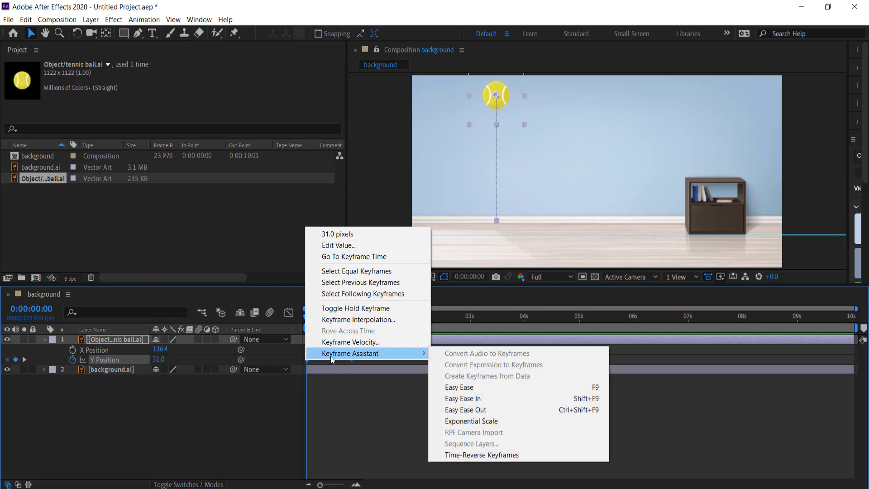
pyautogui.click(467, 387)
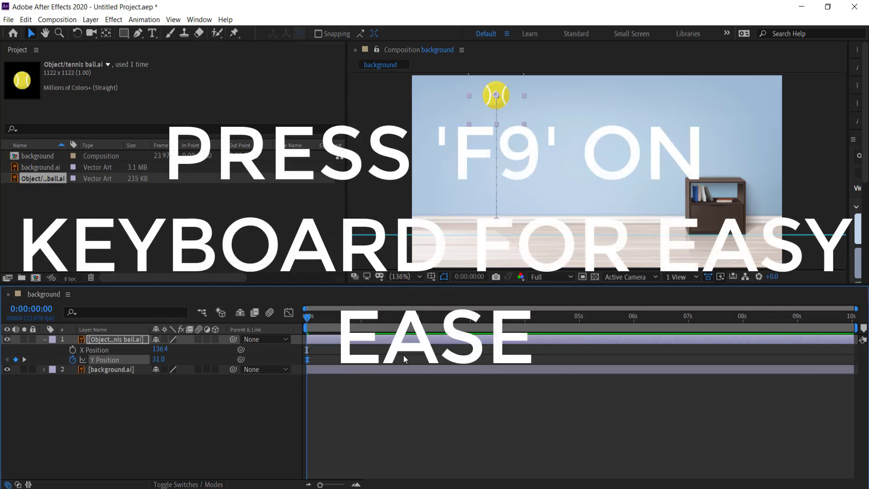
# Step: In the Graph Editor, extend the first Y Position keyframe's ease handle horizontally to about 0:00:00:20 and preview the drop
pyautogui.click(289, 313)
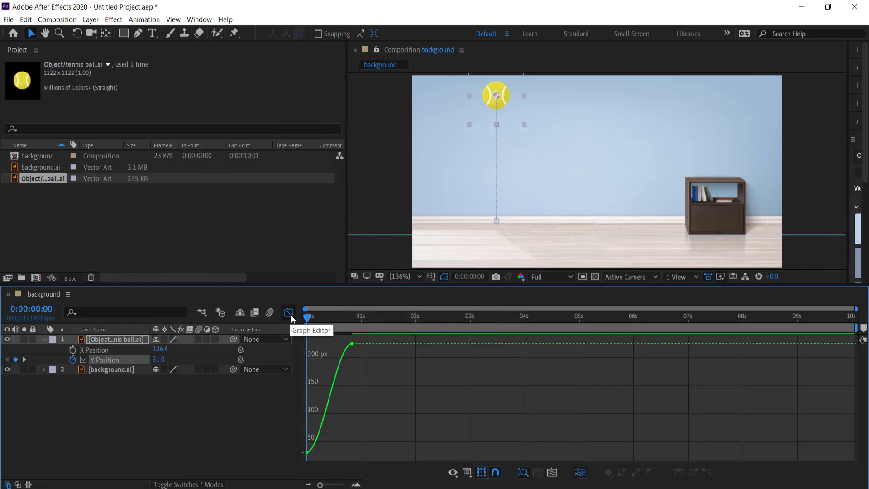
pyautogui.click(353, 345)
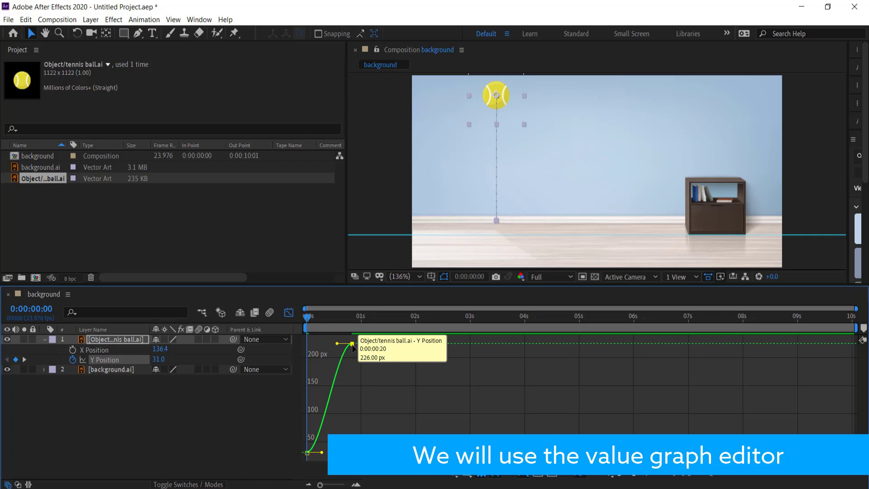
pyautogui.click(308, 453)
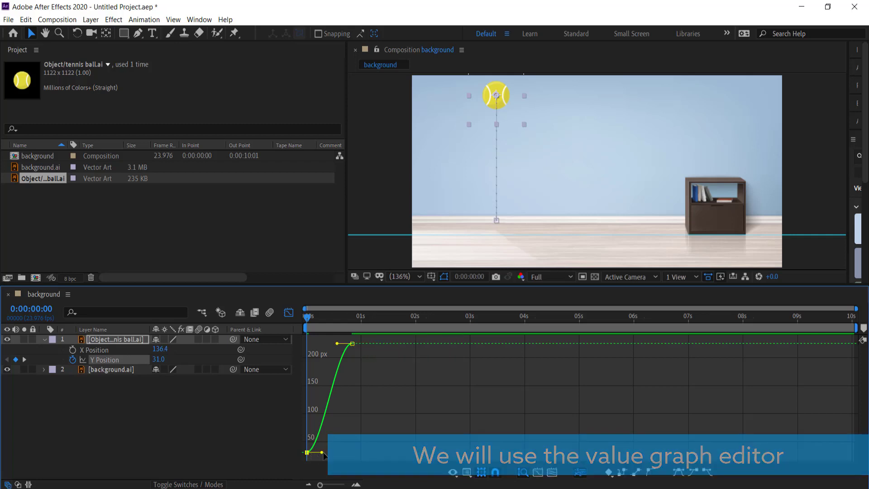
pyautogui.moveTo(322, 453); pyautogui.dragTo(364, 453)
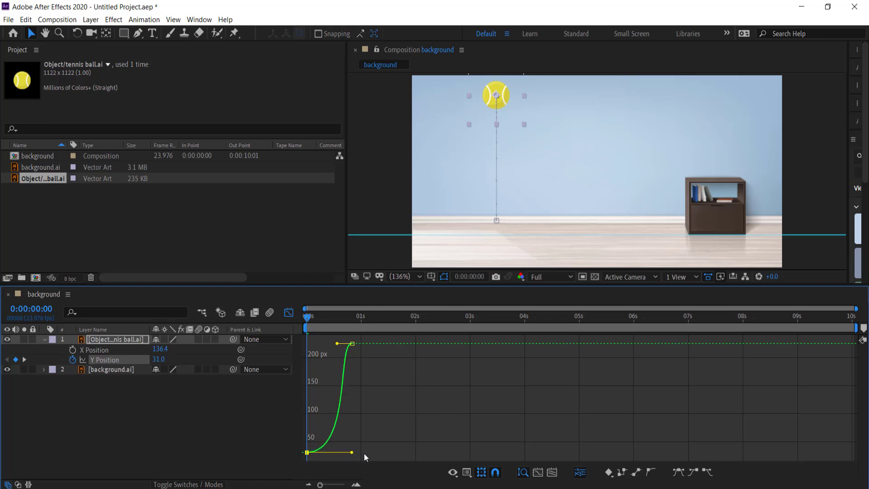
pyautogui.click(308, 316)
pyautogui.moveTo(313, 316)
pyautogui.mouseDown()
pyautogui.moveTo(351, 315)
pyautogui.moveTo(300, 314)
pyautogui.mouseUp()
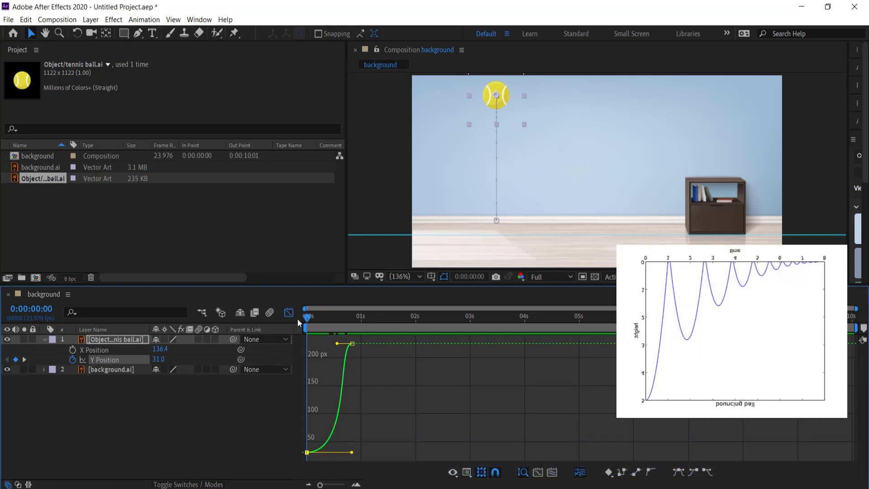
pyautogui.moveTo(356, 345)
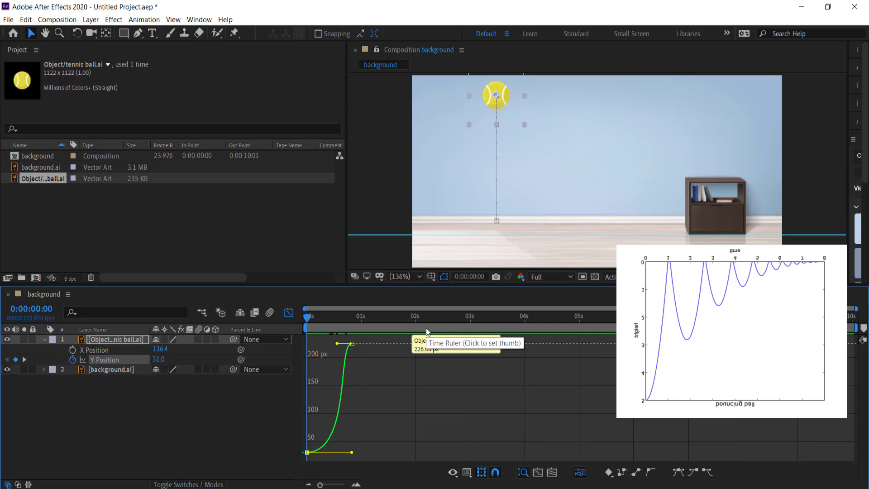
pyautogui.press('space')
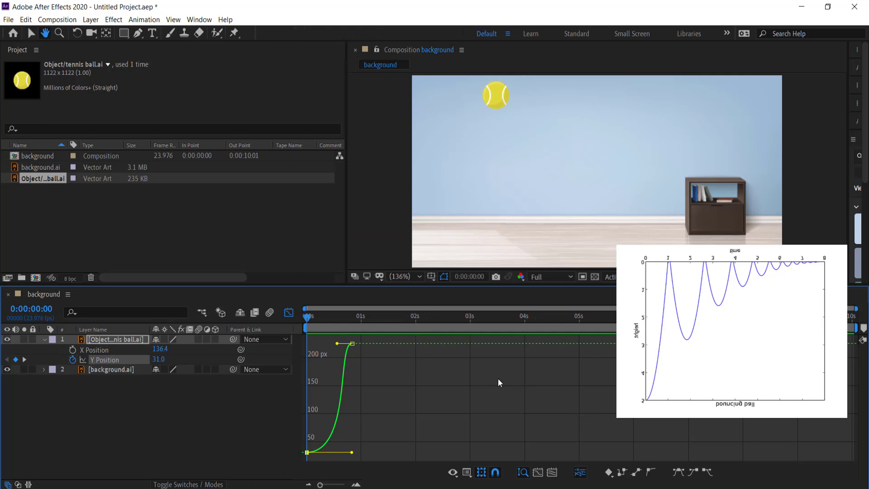
# Step: Add a third Y Position keyframe on the ball's graph at 0:00:01:12, 16 frames after the floor contact
pyautogui.moveTo(388, 317); pyautogui.dragTo(351, 317)
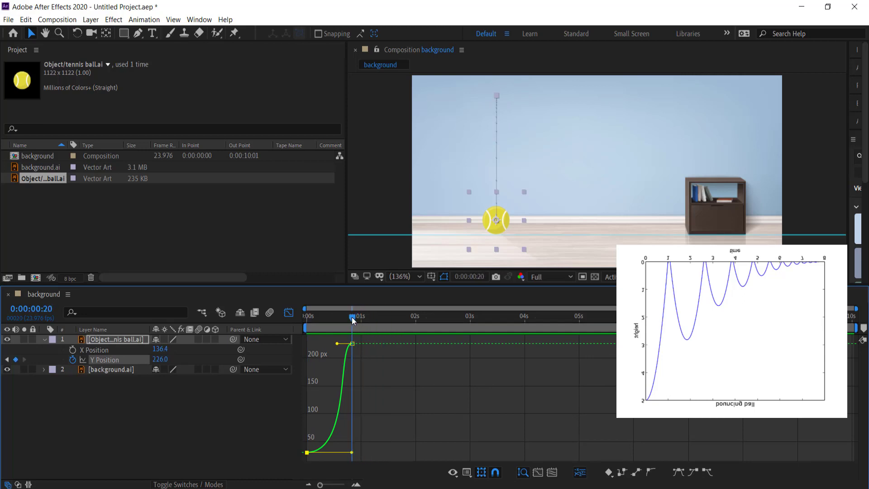
pyautogui.click(353, 343)
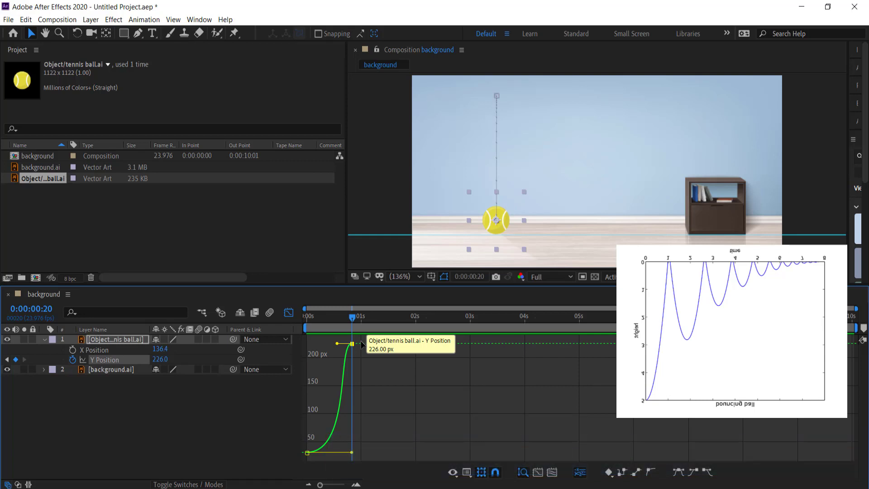
pyautogui.hotkey('shift', 'pagedown')
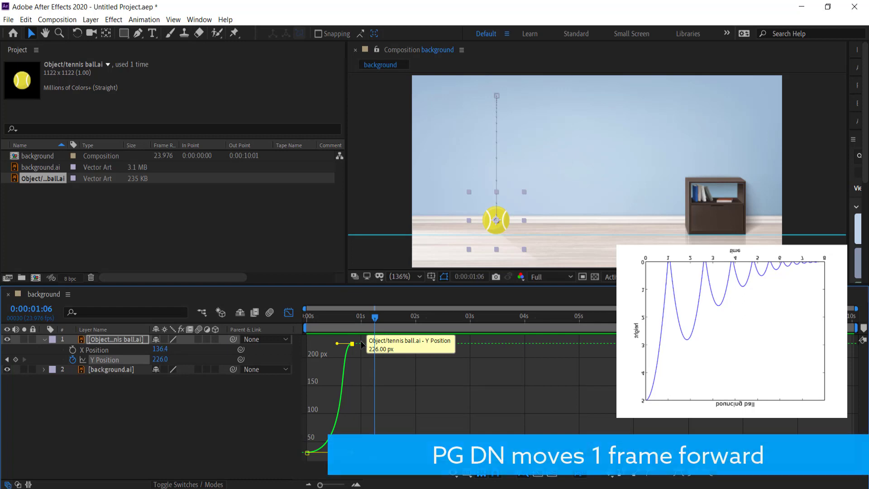
pyautogui.press('pagedown')
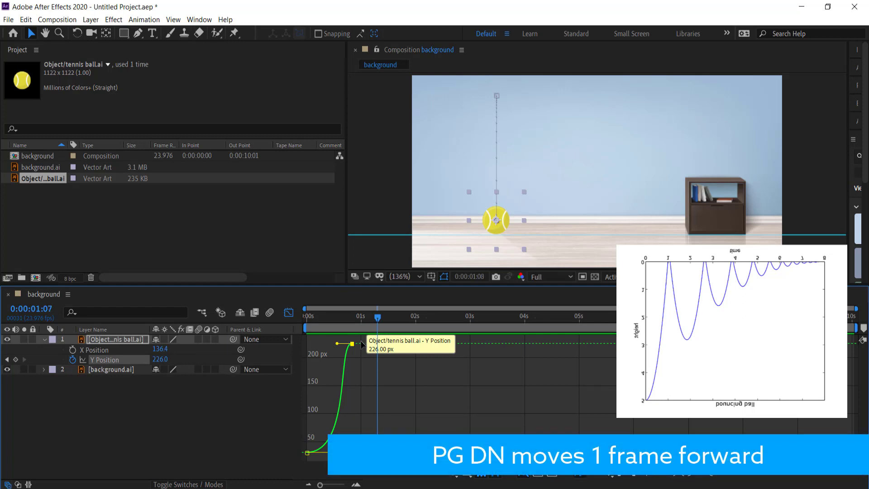
pyautogui.press('pagedown')
pyautogui.press('pagedown')
pyautogui.press('pagedown')
pyautogui.press('pagedown')
pyautogui.press('pagedown')
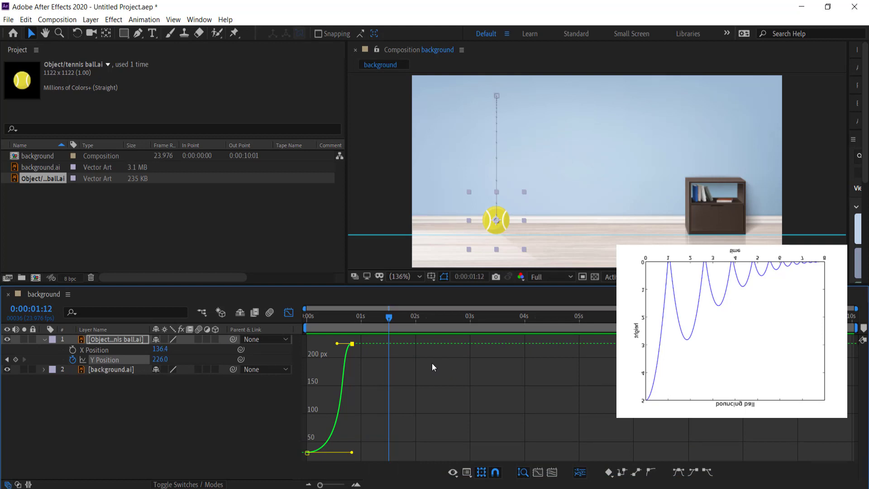
pyautogui.keyDown('ctrl'); pyautogui.click(390, 345); pyautogui.keyUp('ctrl')
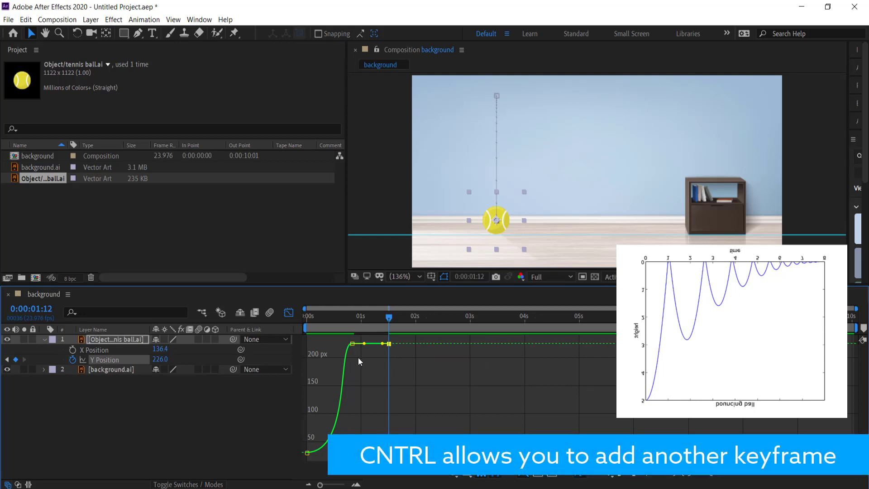
# Step: Bend the curve handles between the 0:00:00:20 and 0:00:01:12 keyframes into a first bounce arc peaking at about Y 90 px
pyautogui.scroll(3, 357, 356)
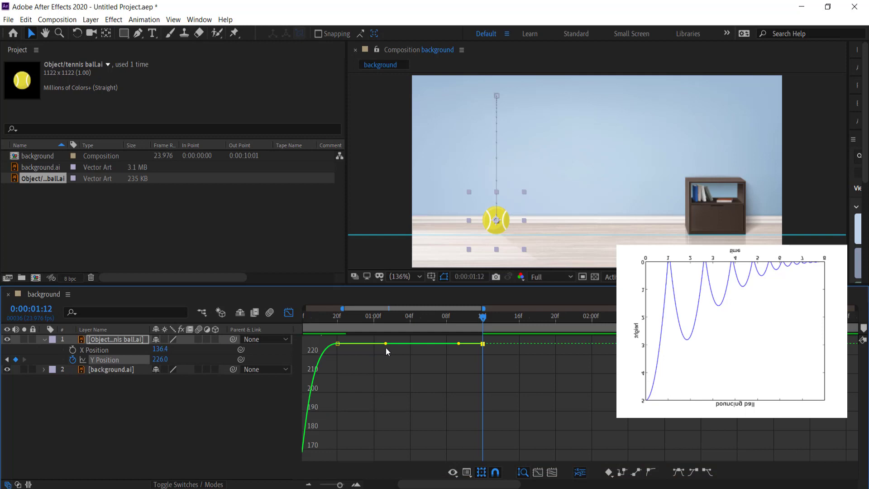
pyautogui.moveTo(386, 344); pyautogui.dragTo(396, 463)
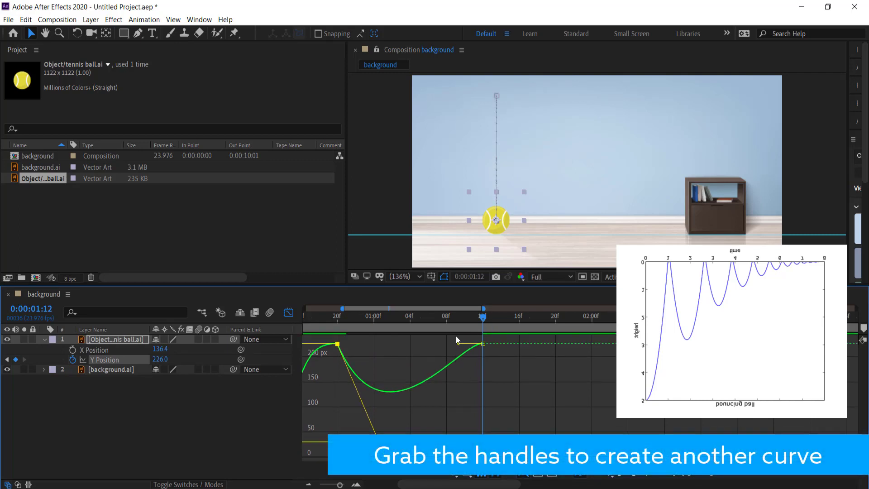
pyautogui.moveTo(457, 340); pyautogui.dragTo(456, 450)
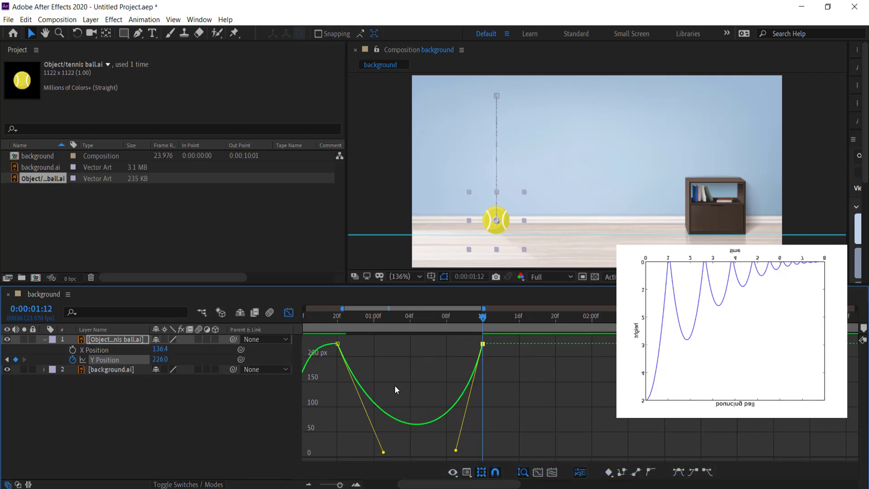
pyautogui.scroll(-2, 395, 386)
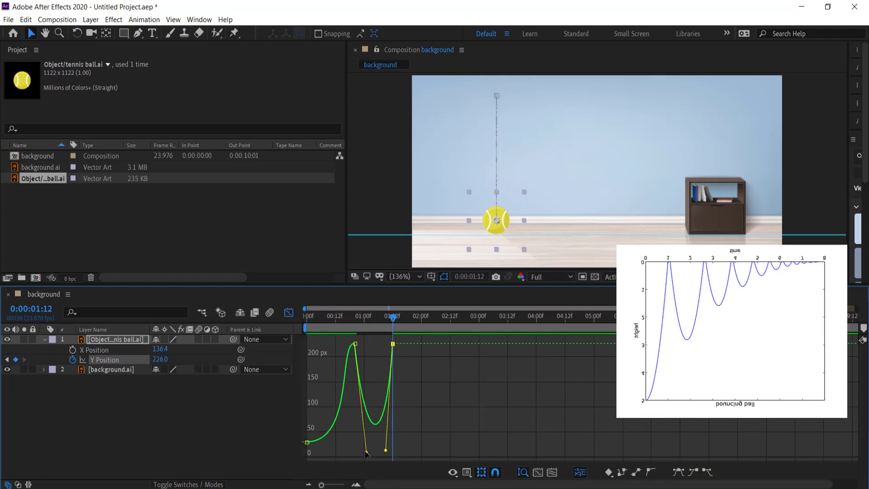
pyautogui.moveTo(366, 452); pyautogui.dragTo(387, 436)
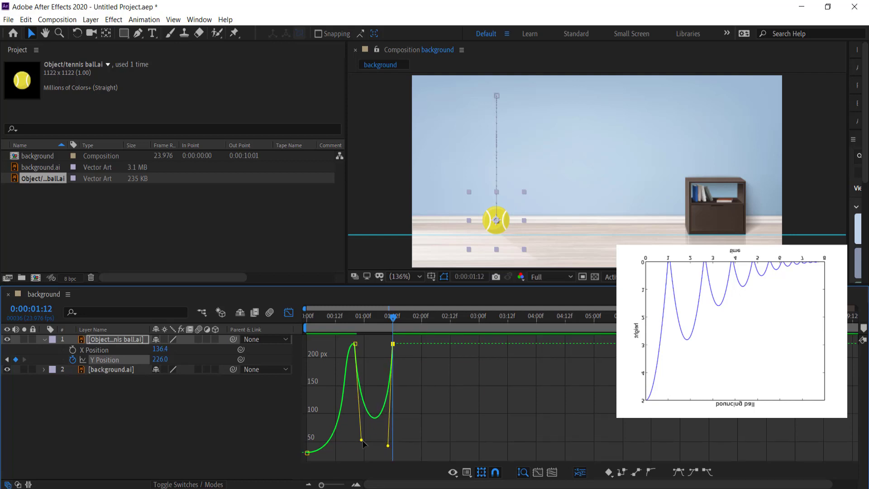
pyautogui.moveTo(362, 440); pyautogui.dragTo(365, 440)
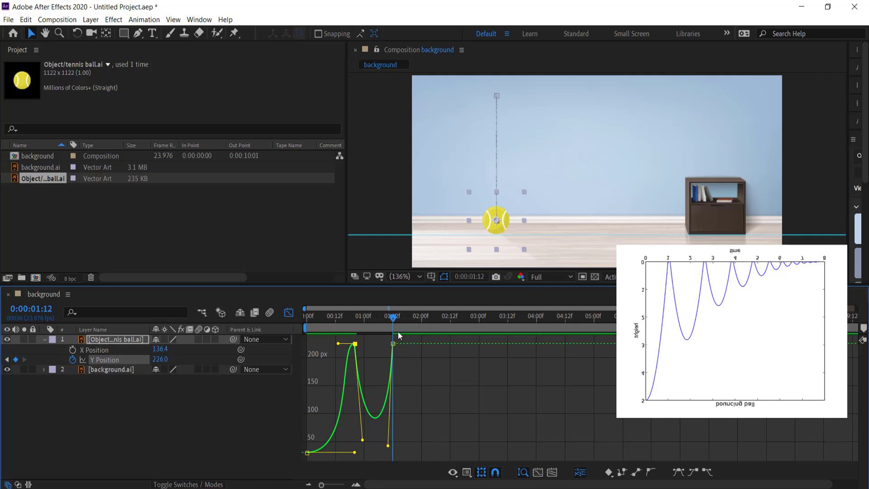
# Step: Preview the ball's drop and first bounce from 0:00:00:00
pyautogui.moveTo(396, 319); pyautogui.dragTo(361, 319)
pyautogui.moveTo(313, 316); pyautogui.dragTo(302, 313)
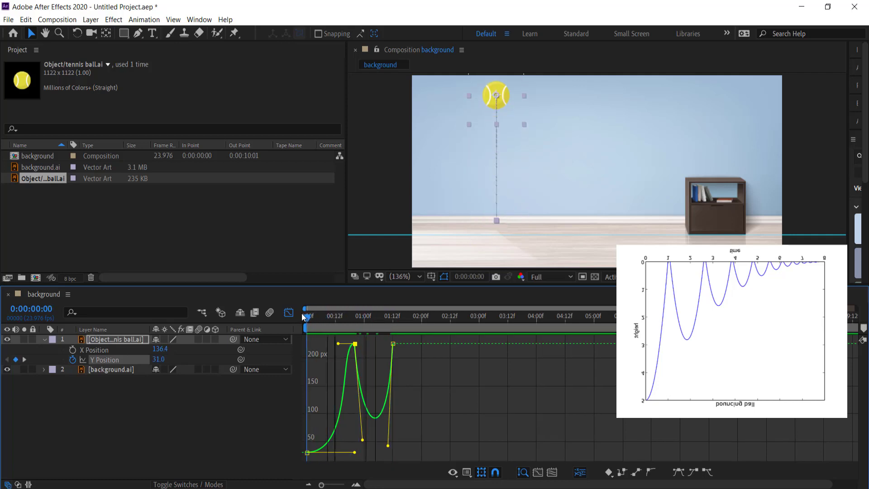
pyautogui.press('space')
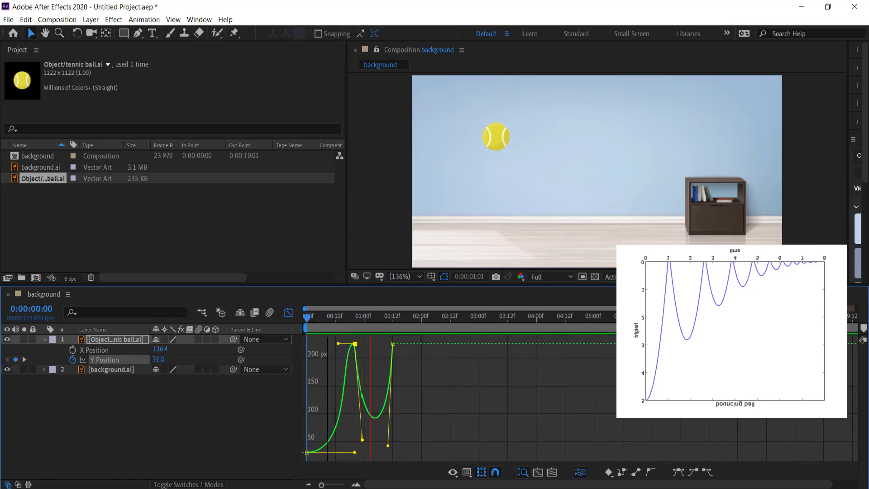
# Step: Add a Y Position keyframe on the ball's graph at 0:00:02:00, 12 frames after the second floor contact
pyautogui.click(437, 319)
pyautogui.moveTo(441, 323); pyautogui.dragTo(413, 337)
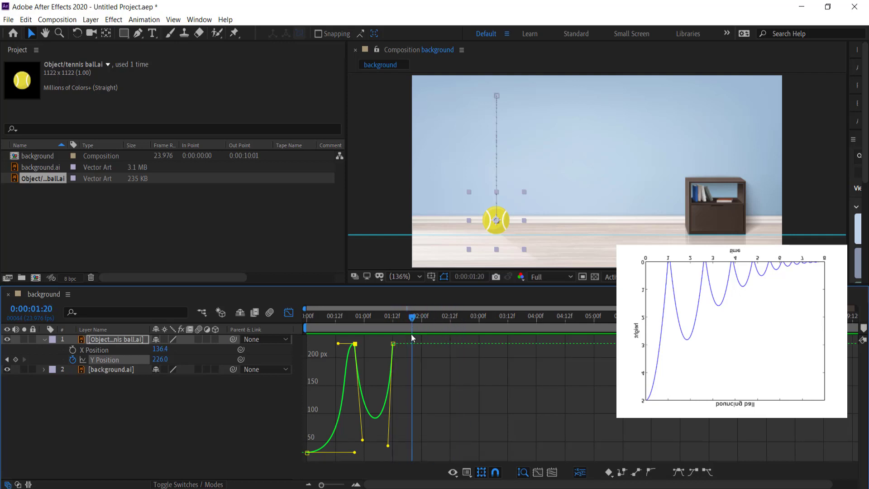
pyautogui.moveTo(392, 382)
pyautogui.moveTo(411, 319); pyautogui.dragTo(393, 319)
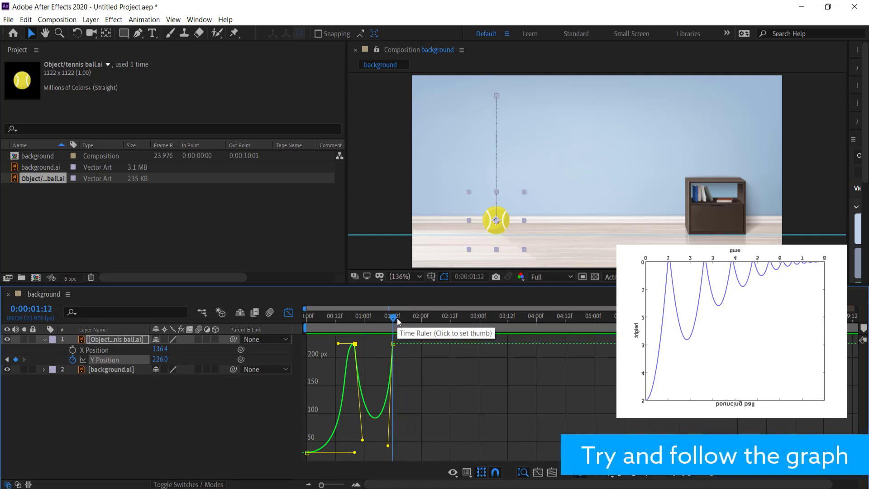
pyautogui.press('space')
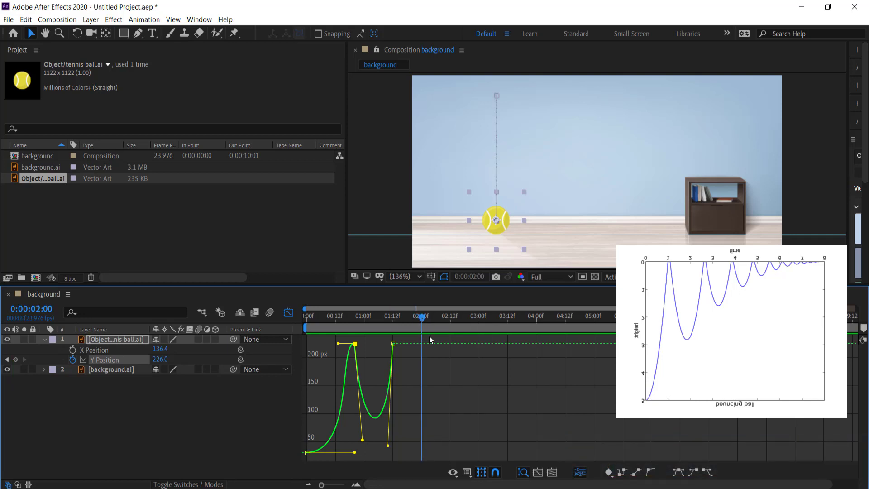
pyautogui.moveTo(425, 347)
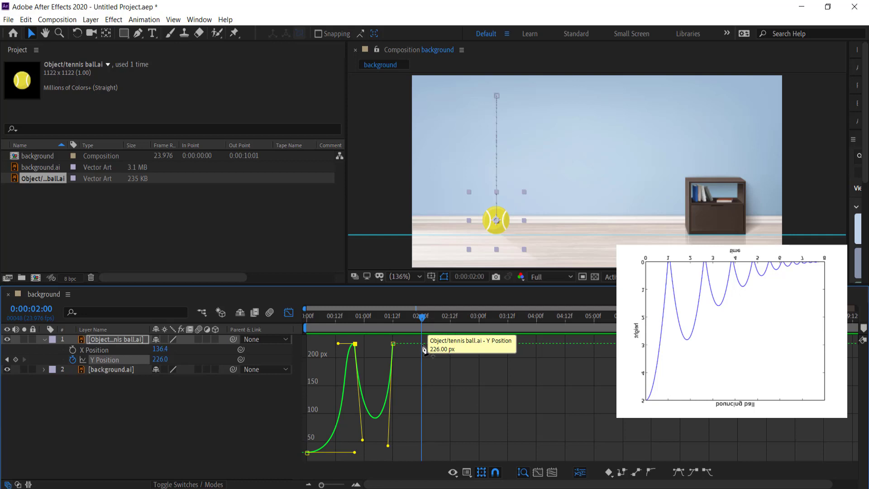
pyautogui.keyDown('ctrl'); pyautogui.click(422, 345); pyautogui.keyUp('ctrl')
# Step: Pull the outgoing handle of the 0:00:01:12 keyframe toward lower Y values to start the second bounce arc
pyautogui.scroll(2, 406, 356)
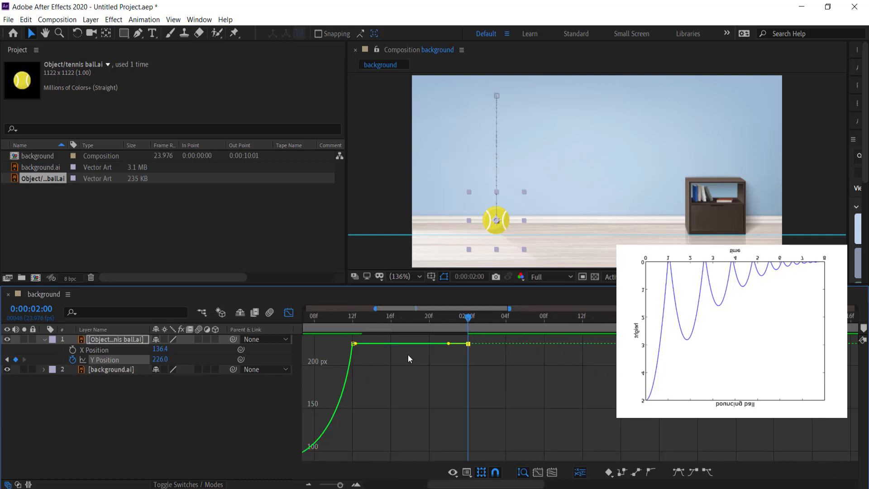
pyautogui.moveTo(356, 344); pyautogui.dragTo(359, 346)
pyautogui.hotkey('ctrl', 'z')
pyautogui.click(355, 345)
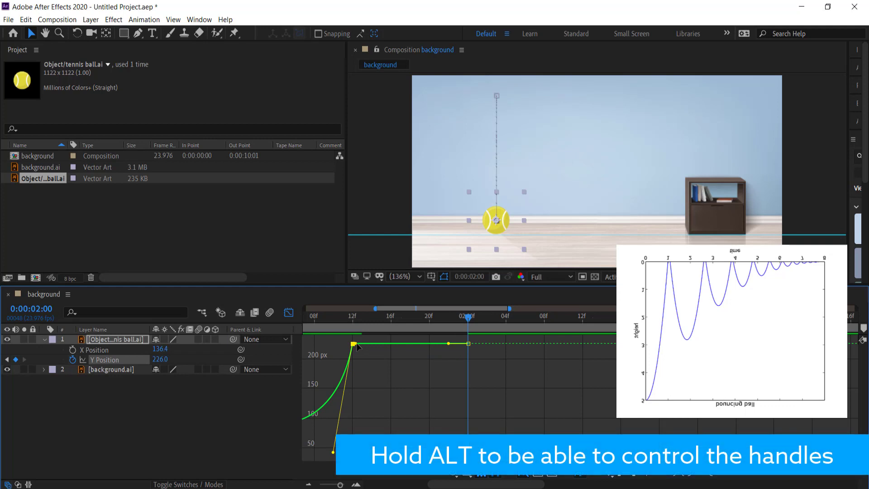
pyautogui.keyDown('alt'); pyautogui.scroll(2, 356, 347); pyautogui.keyUp('alt')
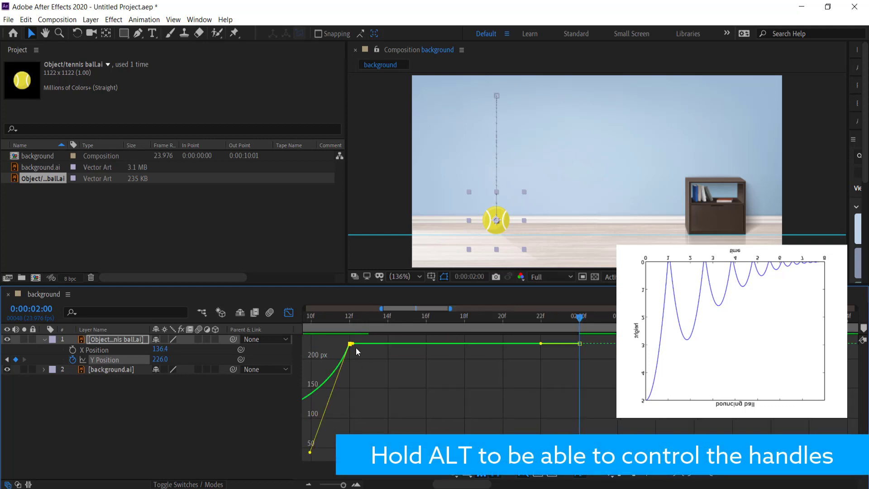
pyautogui.keyDown('alt'); pyautogui.scroll(2, 356, 346); pyautogui.keyUp('alt')
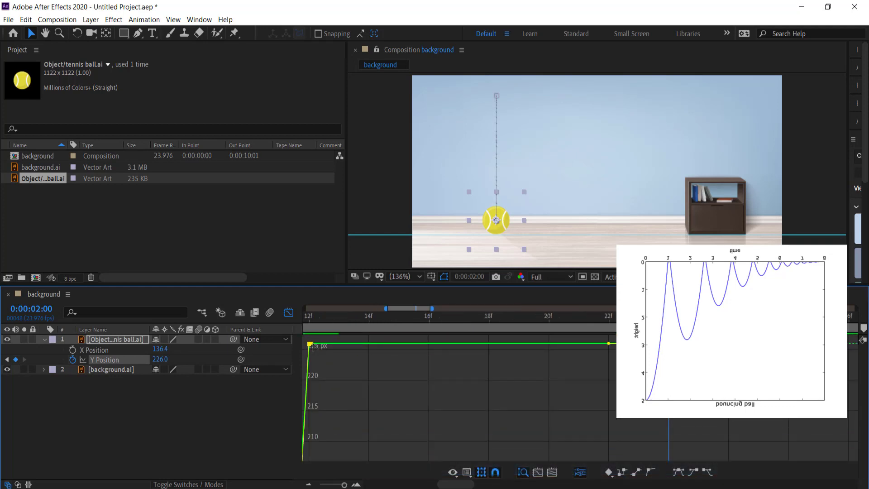
pyautogui.moveTo(311, 346); pyautogui.dragTo(383, 428)
pyautogui.keyDown('alt'); pyautogui.scroll(-3, 430, 397); pyautogui.keyUp('alt')
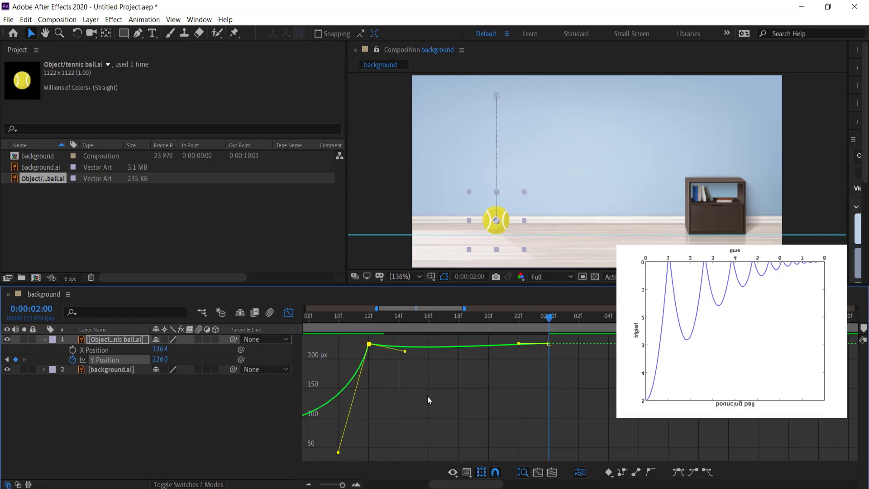
pyautogui.moveTo(416, 352); pyautogui.dragTo(450, 447)
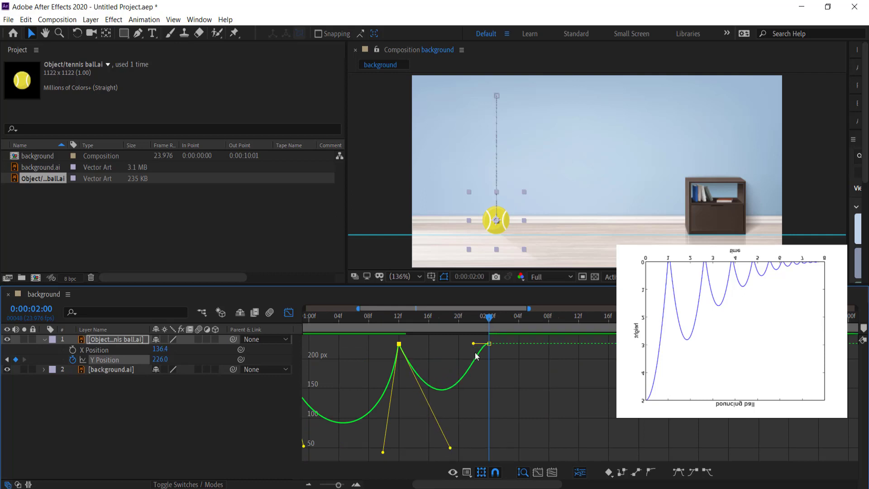
# Step: Bend the incoming handle at 0:00:02:00 and balance both handles so the second bounce peaks at about Y 140 px
pyautogui.moveTo(473, 344); pyautogui.dragTo(474, 381)
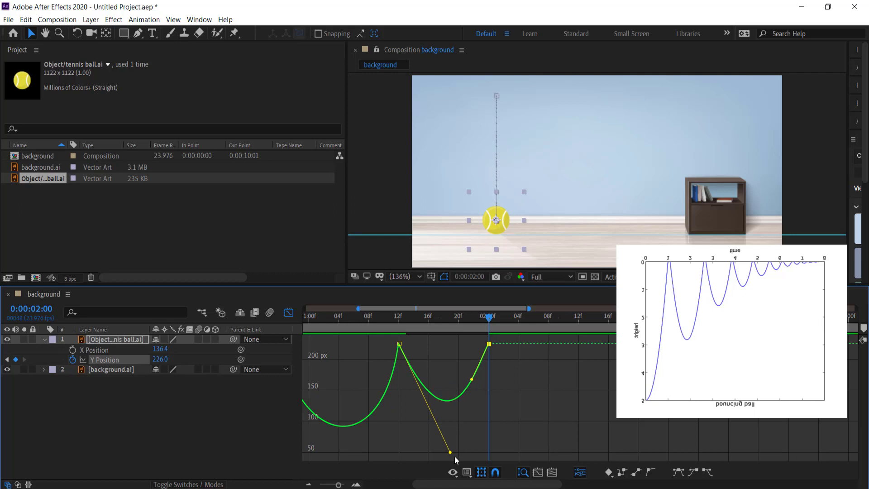
pyautogui.moveTo(450, 452); pyautogui.dragTo(432, 428)
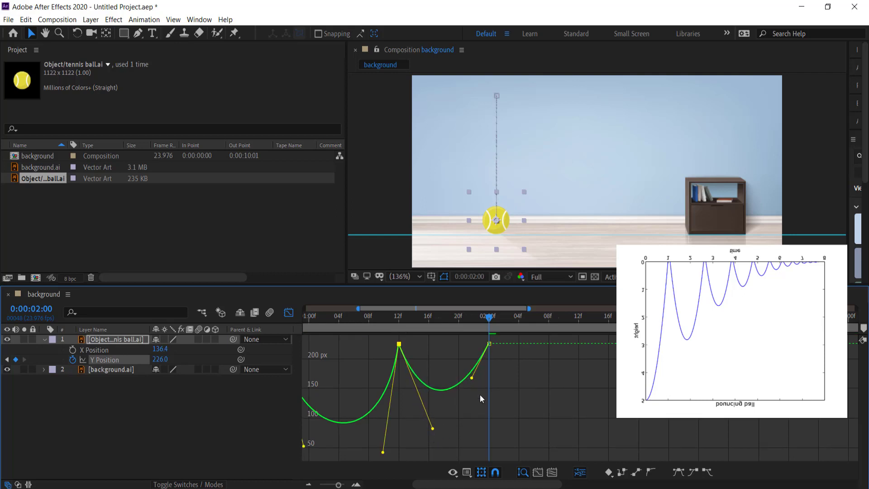
pyautogui.moveTo(471, 377); pyautogui.dragTo(475, 385)
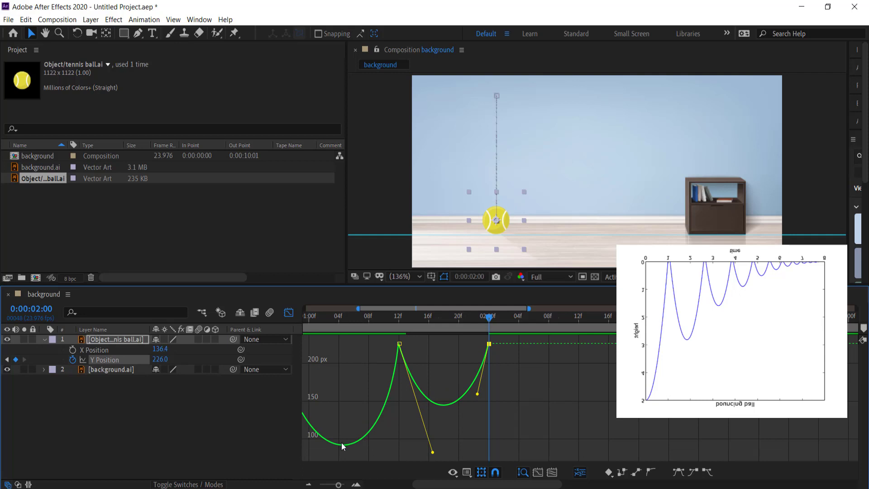
pyautogui.moveTo(478, 395); pyautogui.dragTo(475, 402)
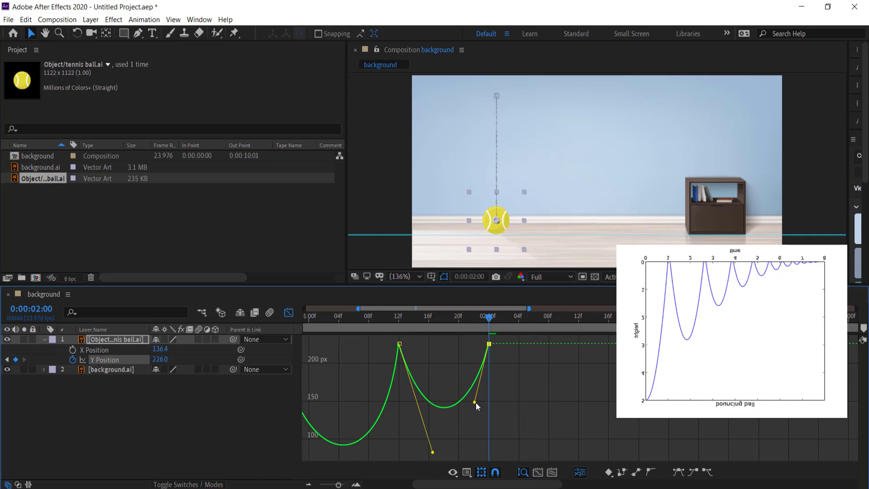
# Step: Preview the ball's drop and both bounces from 0:00:00:00
pyautogui.press('-')
pyautogui.press('-')
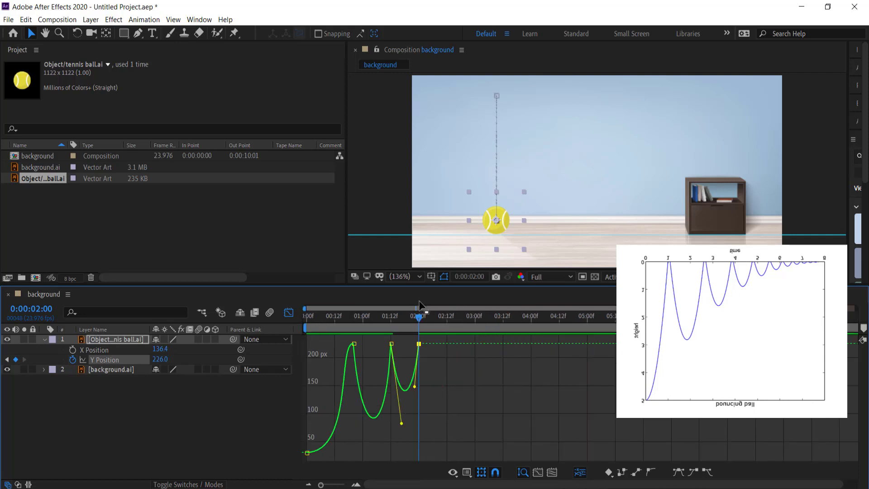
pyautogui.moveTo(419, 317); pyautogui.dragTo(290, 322)
pyautogui.press('space')
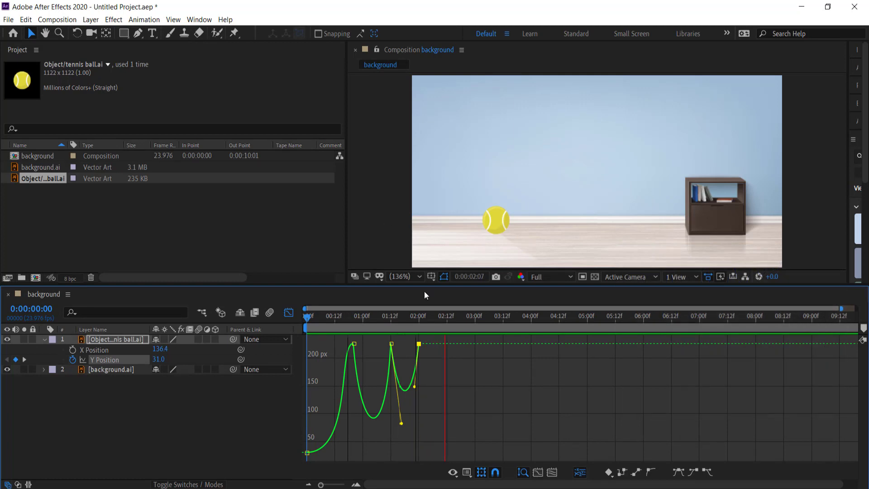
# Step: Add a Y Position keyframe on the ball's graph at 0:00:02:10, 10 frames after the floor contact at 0:00:02:00
pyautogui.moveTo(440, 319); pyautogui.dragTo(416, 316)
pyautogui.click(416, 316)
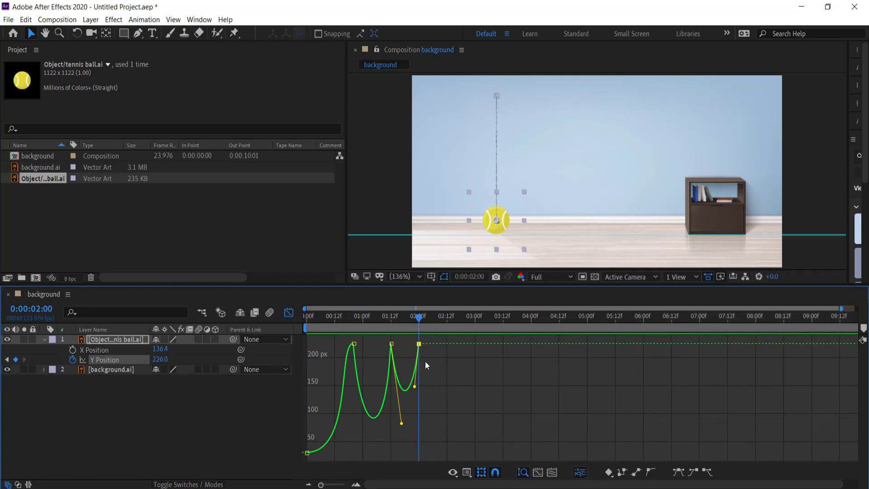
pyautogui.press('=')
pyautogui.press('=')
pyautogui.press('=')
pyautogui.moveTo(408, 346)
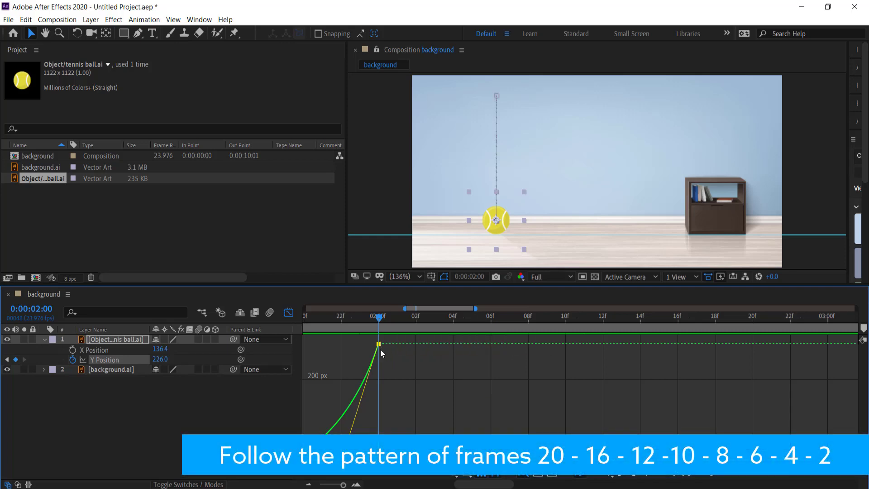
pyautogui.hotkey('shift', 'pagedown')
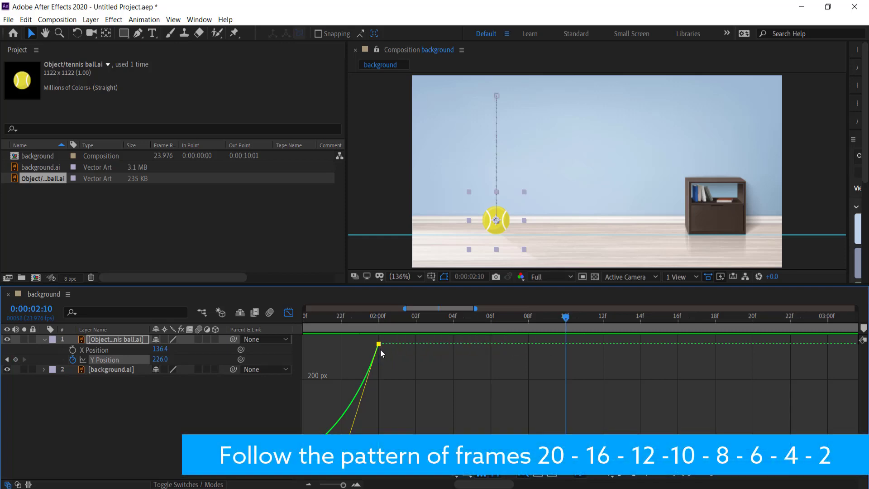
pyautogui.keyDown('ctrl'); pyautogui.click(567, 346); pyautogui.keyUp('ctrl')
# Step: Bend the handles between the 0:00:02:00 and 0:00:02:10 keyframes into a third bounce arc peaking at about Y 180 px
pyautogui.scroll(1, 382, 347)
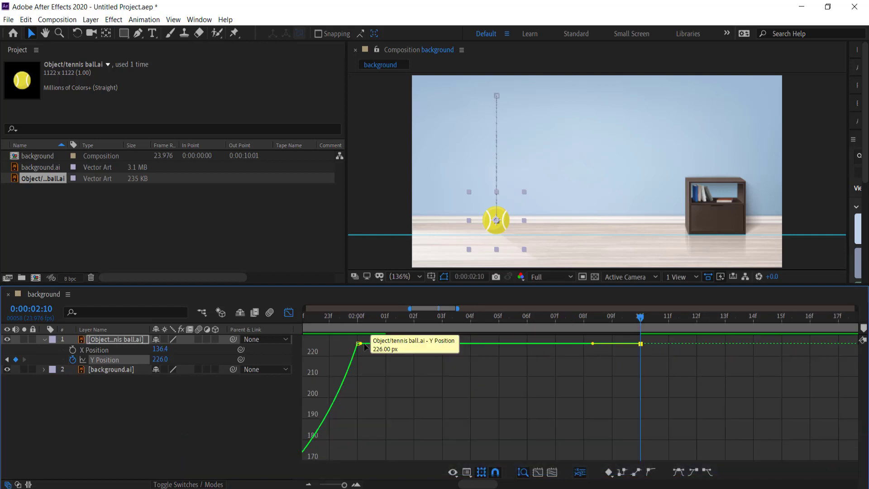
pyautogui.moveTo(360, 345); pyautogui.dragTo(438, 449)
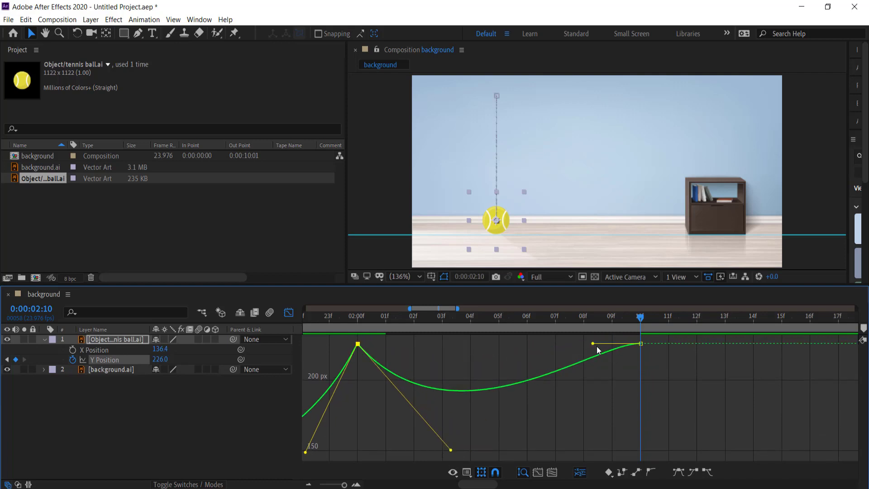
pyautogui.moveTo(593, 343); pyautogui.dragTo(598, 431)
pyautogui.scroll(-2, 491, 379)
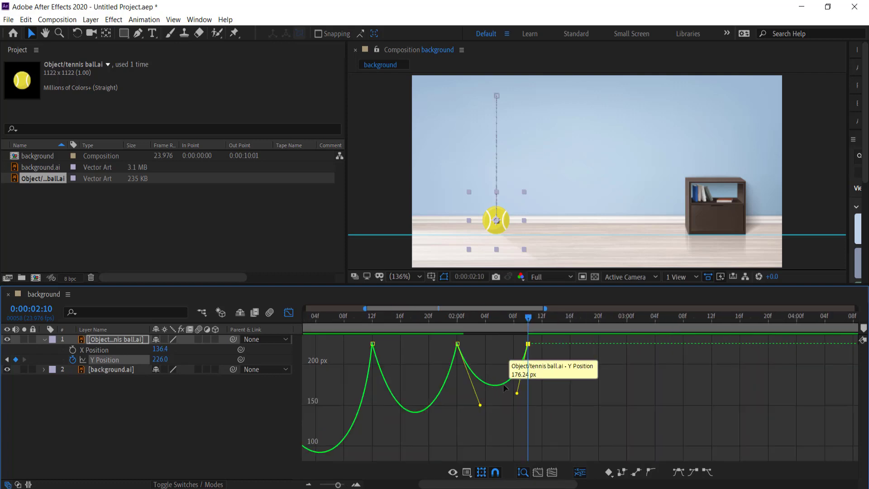
pyautogui.scroll(-2, 484, 365)
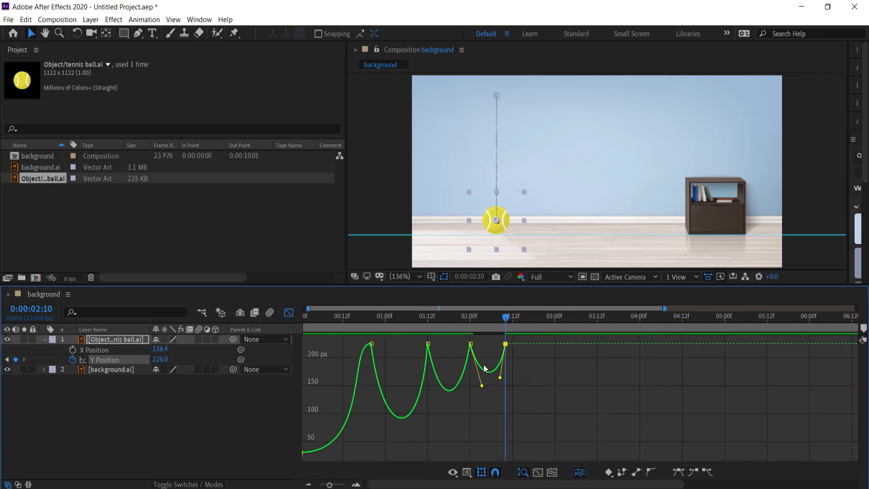
pyautogui.scroll(1, 421, 389)
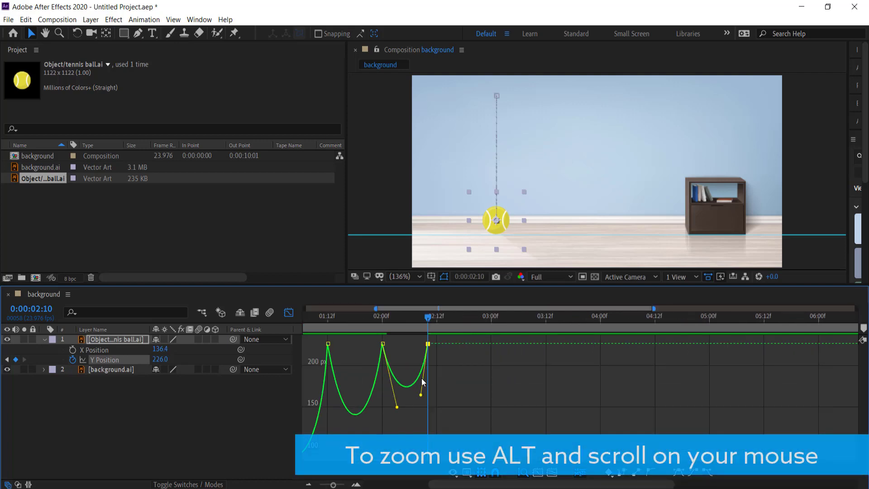
pyautogui.moveTo(396, 407); pyautogui.dragTo(390, 395)
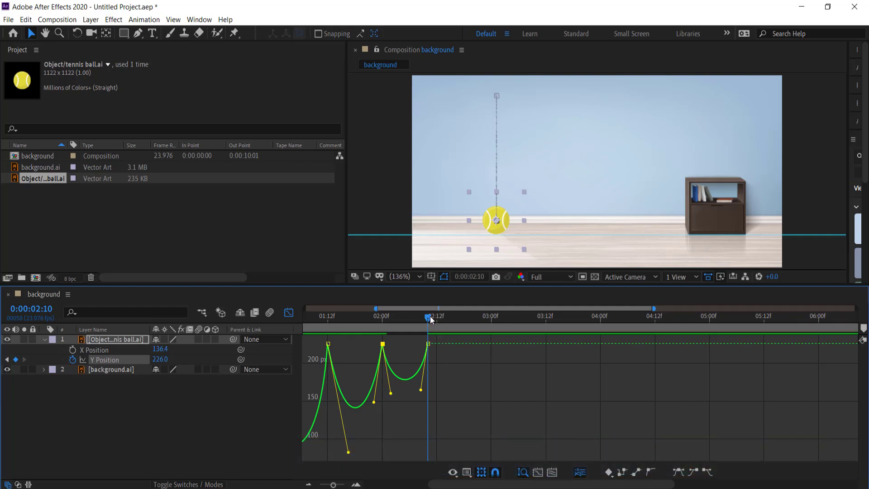
# Step: Add a Y Position keyframe on the ball's graph at 0:00:02:18, keeping the floor value
pyautogui.click(471, 316)
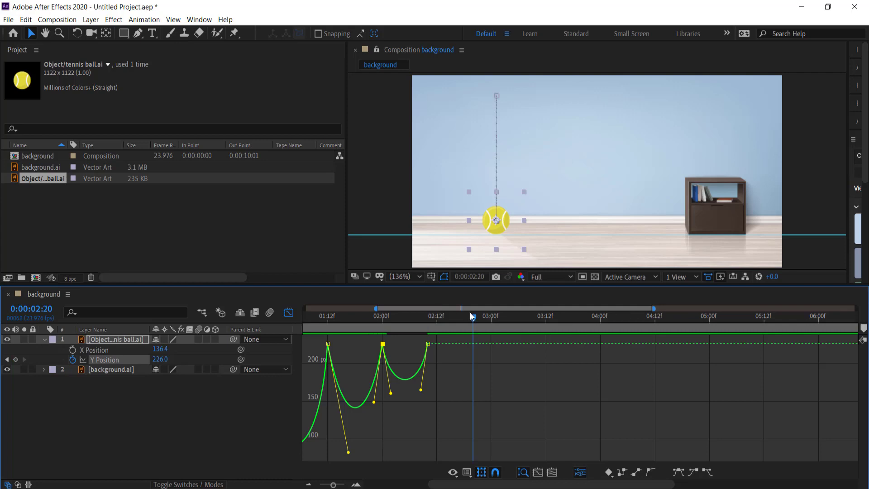
pyautogui.press('pageup')
pyautogui.press('pageup')
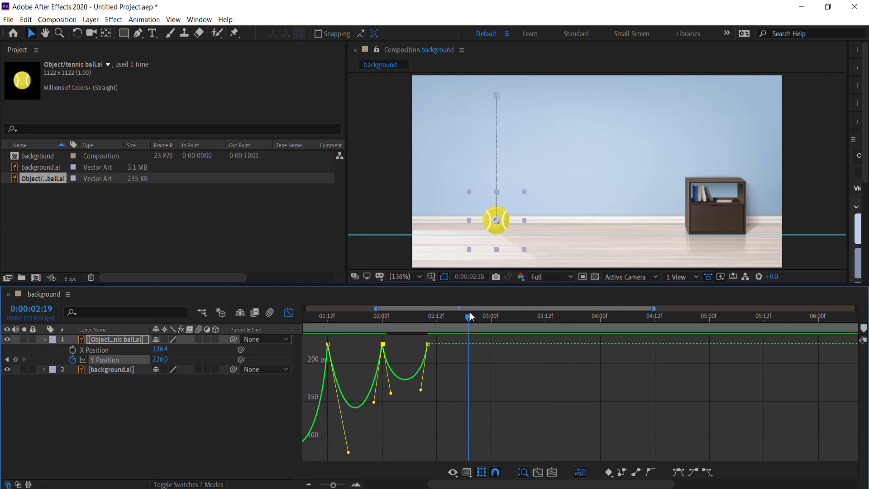
pyautogui.moveTo(465, 346)
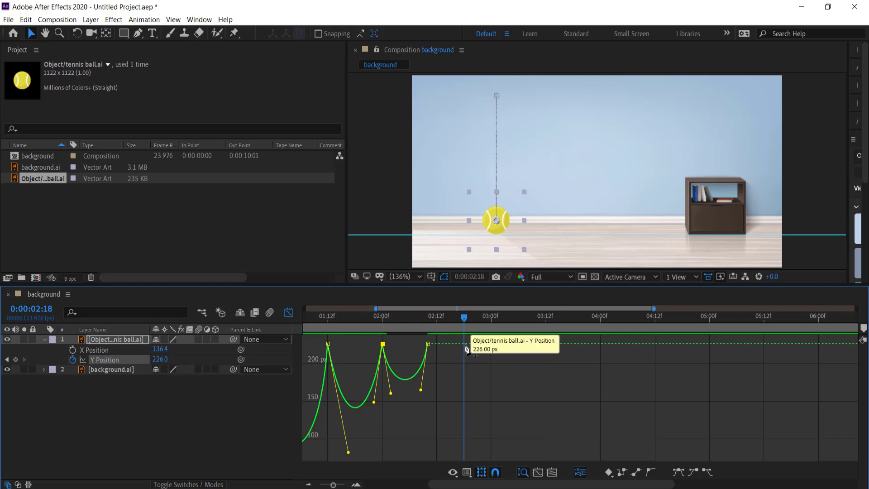
pyautogui.keyDown('ctrl'); pyautogui.click(464, 346); pyautogui.keyUp('ctrl')
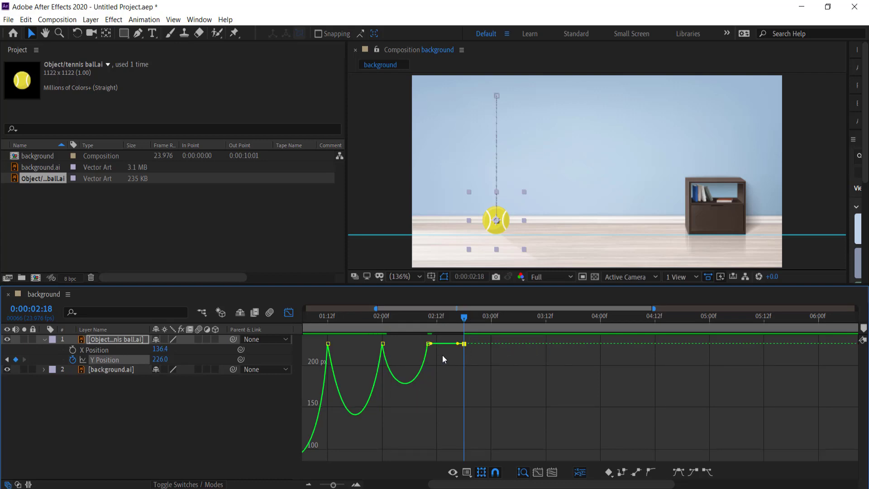
# Step: Bend the handles between the 0:00:02:10 and 0:00:02:18 keyframes into a fourth bounce arc peaking at about Y 208 px
pyautogui.scroll(2, 441, 354)
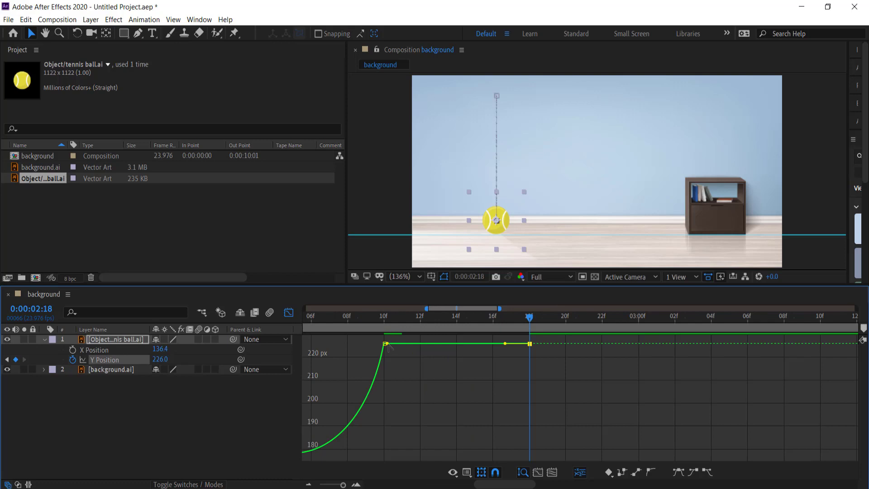
pyautogui.moveTo(388, 346); pyautogui.dragTo(444, 422)
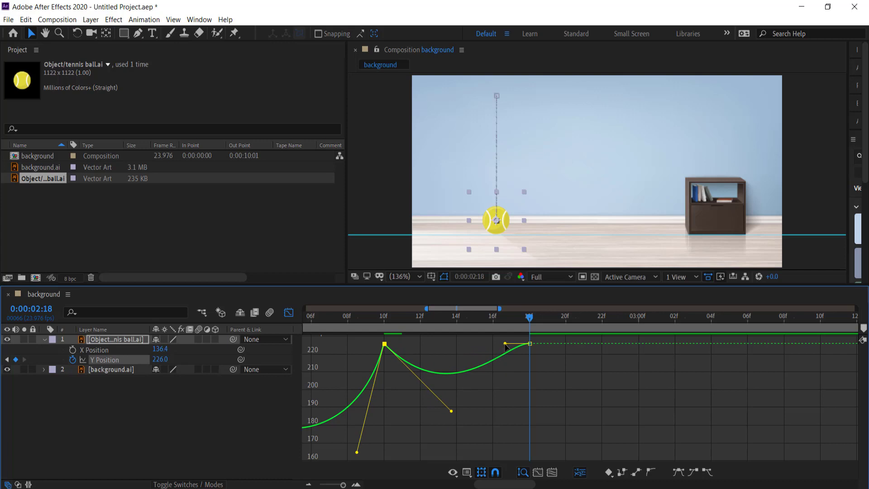
pyautogui.moveTo(505, 344); pyautogui.dragTo(502, 394)
pyautogui.moveTo(451, 431); pyautogui.dragTo(415, 402)
pyautogui.scroll(-2, 476, 351)
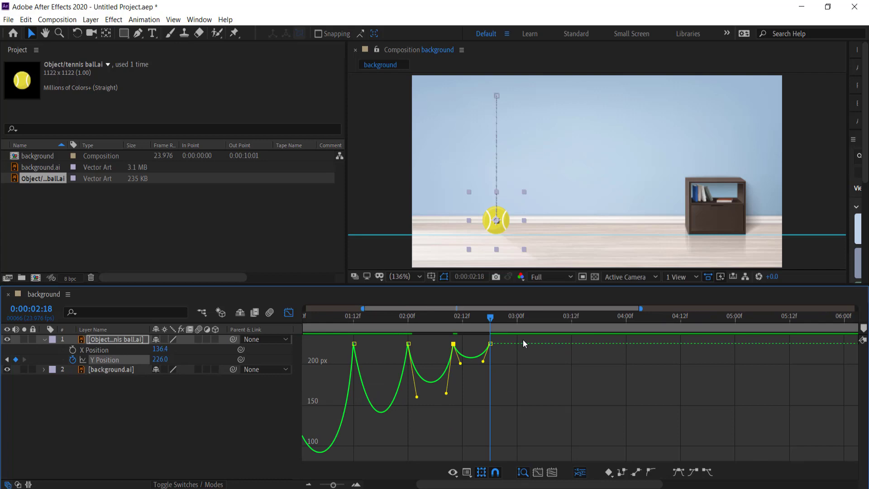
# Step: Add a Y Position keyframe at floor level on the ball's graph at 0:00:03:00
pyautogui.press('space')
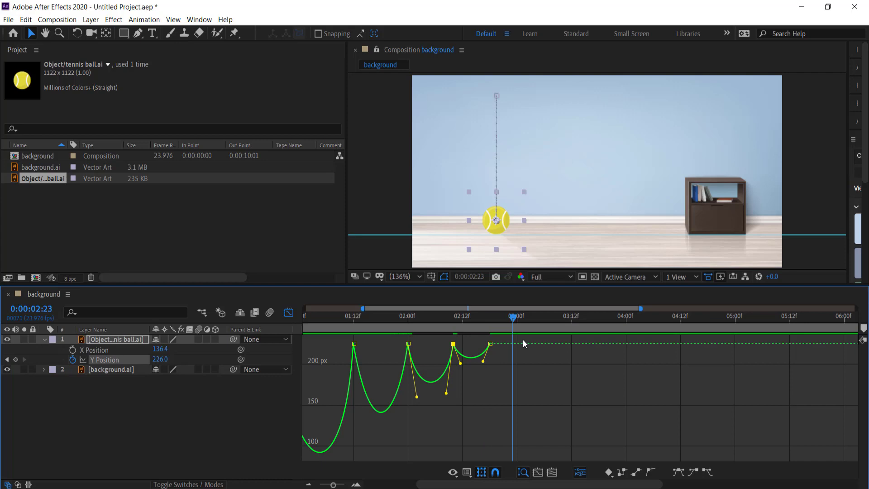
pyautogui.press('pagedown')
pyautogui.keyDown('ctrl'); pyautogui.click(517, 344); pyautogui.keyUp('ctrl')
# Step: Bend the handles between the 0:00:02:18 and 0:00:03:00 keyframes into a fifth bounce arc peaking at about Y 220 px
pyautogui.scroll(2, 517, 345)
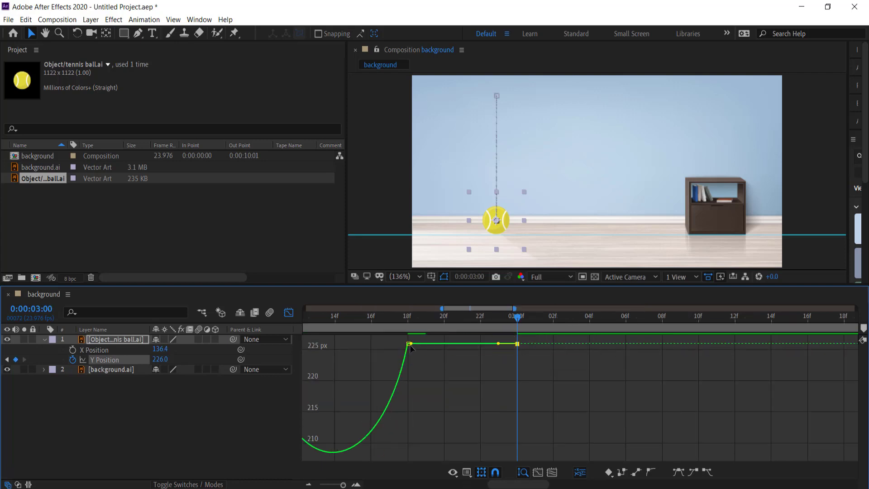
pyautogui.scroll(2, 512, 346)
pyautogui.moveTo(337, 343); pyautogui.dragTo(430, 413)
pyautogui.moveTo(491, 344); pyautogui.dragTo(477, 390)
pyautogui.scroll(-4, 416, 408)
pyautogui.moveTo(418, 372); pyautogui.dragTo(405, 363)
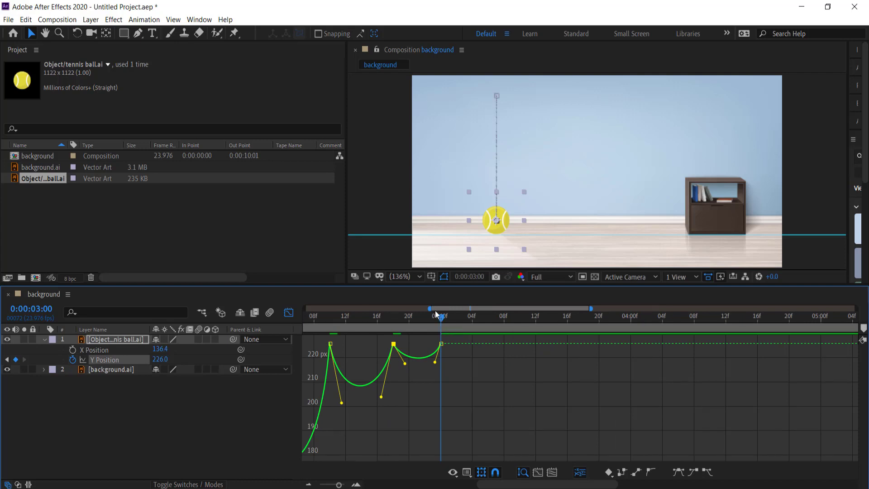
# Step: Add a Y Position keyframe at 0:00:03:04 and bend the handles after 0:00:03:00 into a small bounce peaking at about Y 225 px
pyautogui.press('pagedown')
pyautogui.press('pagedown')
pyautogui.press('pagedown')
pyautogui.press('pagedown')
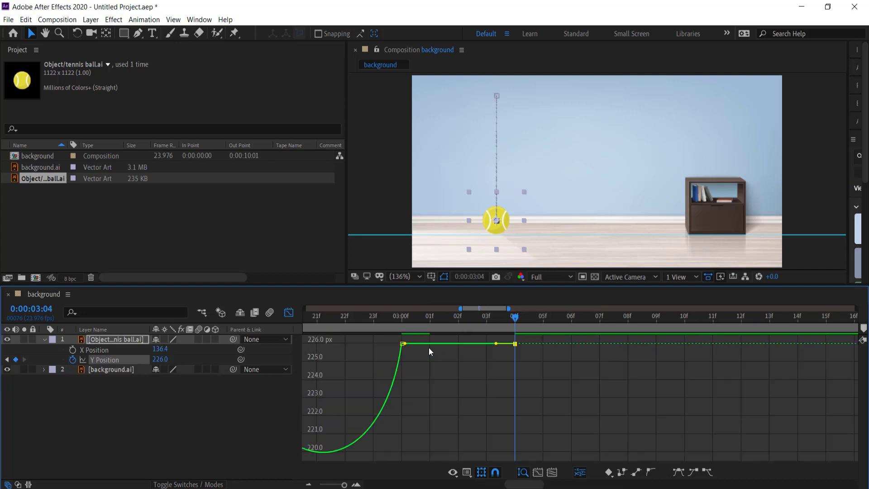
pyautogui.moveTo(428, 346); pyautogui.dragTo(433, 359)
pyautogui.moveTo(433, 363); pyautogui.dragTo(438, 377)
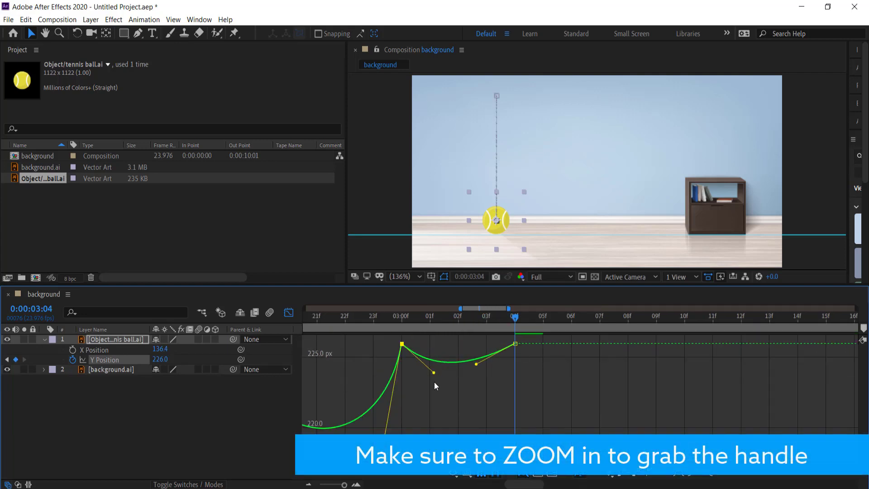
pyautogui.scroll(-3, 455, 364)
pyautogui.scroll(3, 457, 367)
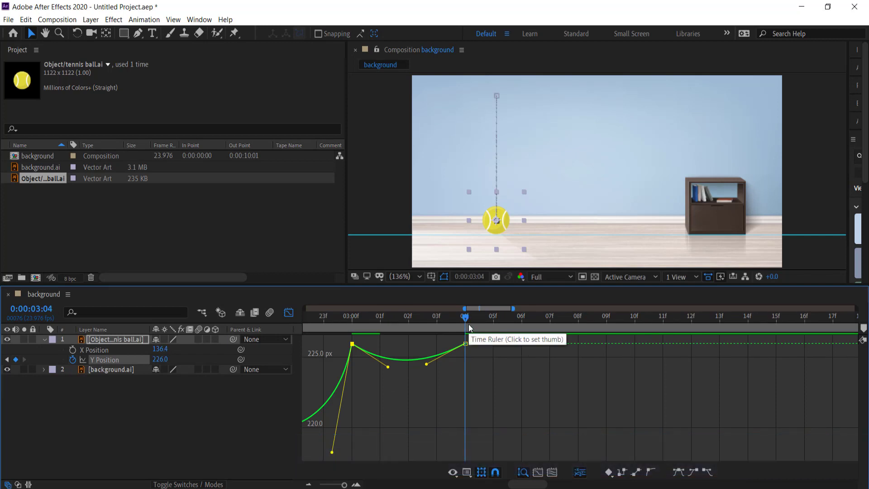
# Step: Add a Y Position keyframe at 0:00:03:06 and bend the handle after 0:00:03:04 into a tiny bounce just above the floor
pyautogui.press('pagedown')
pyautogui.press('pagedown')
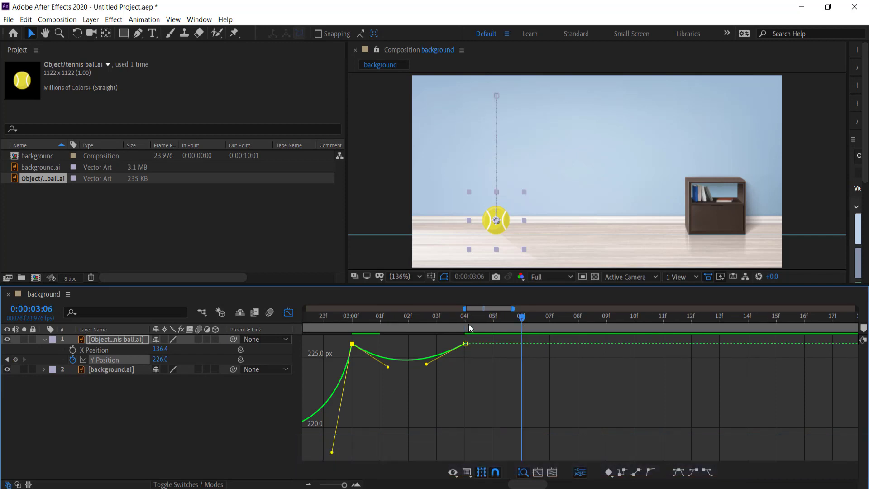
pyautogui.keyDown('ctrl'); pyautogui.click(521, 343); pyautogui.keyUp('ctrl')
pyautogui.click(465, 344)
pyautogui.moveTo(475, 343); pyautogui.dragTo(510, 351)
pyautogui.moveTo(481, 359)
pyautogui.mouseDown()
pyautogui.moveTo(504, 348)
pyautogui.moveTo(482, 349)
pyautogui.mouseUp()
# Step: Add a final Y Position keyframe at floor level at 0:00:03:07
pyautogui.keyDown('ctrl'); pyautogui.click(550, 344); pyautogui.keyUp('ctrl')
pyautogui.press('pagedown')
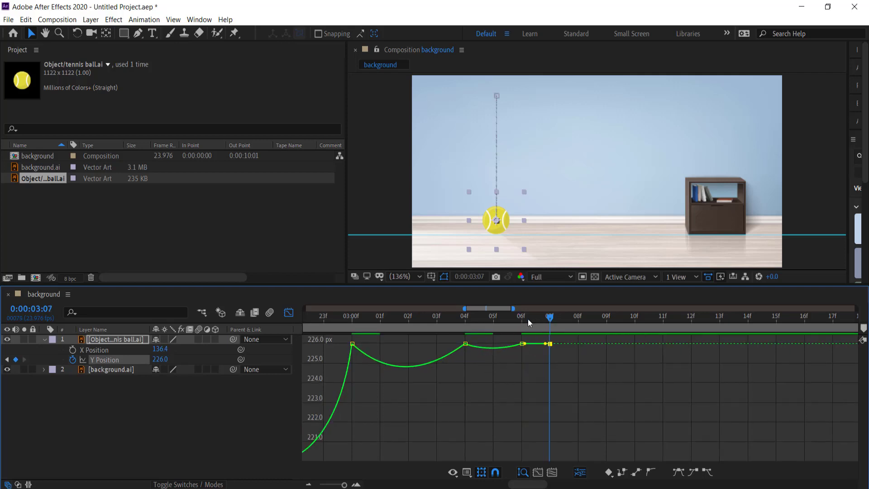
pyautogui.press('pageup')
# Step: Preview the complete bounce animation from 0:00:00:00 twice and check the pace of the bounces on the full graph
pyautogui.press(';')
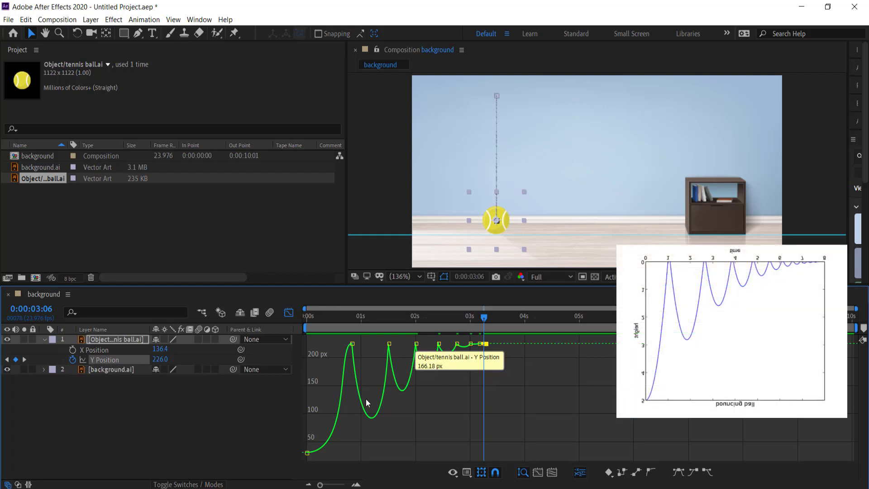
pyautogui.moveTo(484, 320); pyautogui.dragTo(285, 324)
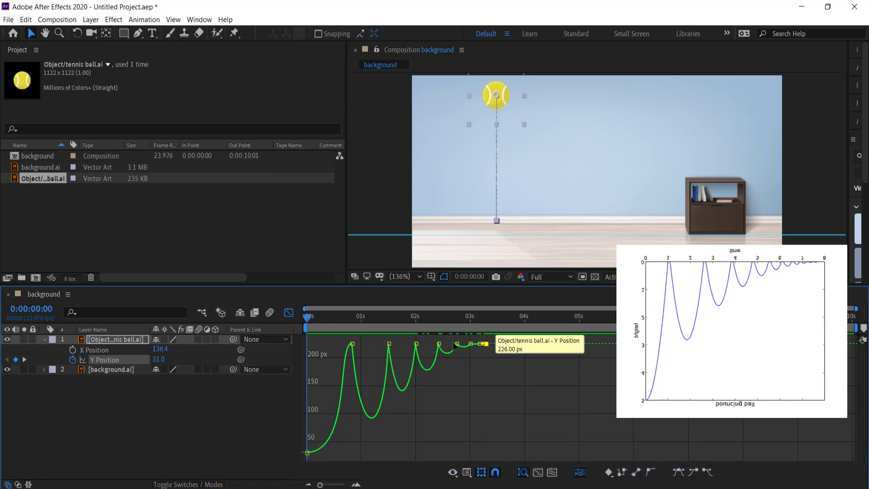
pyautogui.press('space')
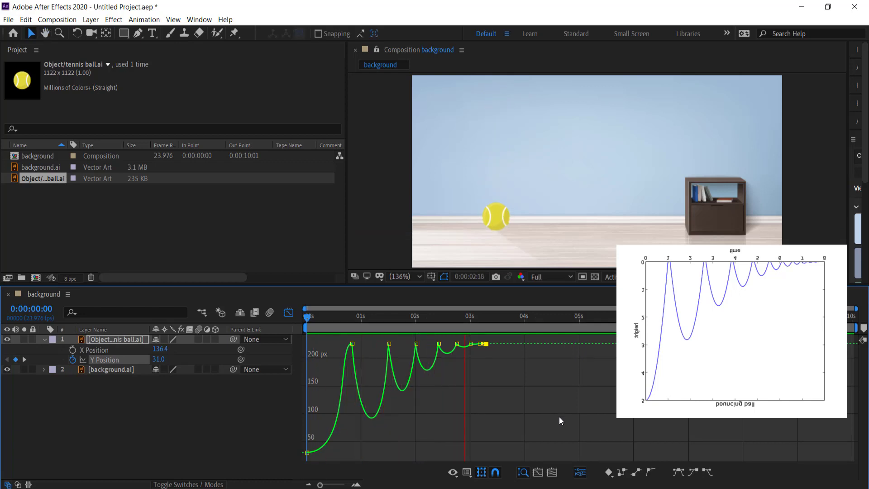
pyautogui.press('space')
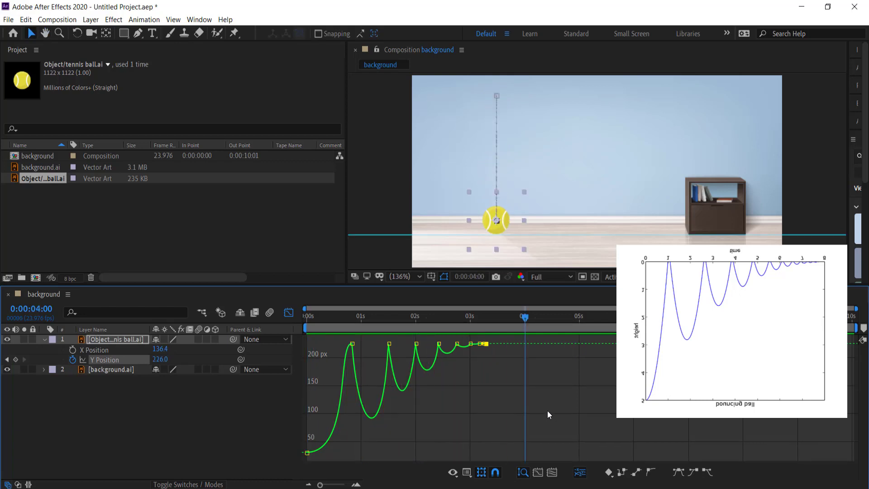
pyautogui.moveTo(399, 314); pyautogui.dragTo(290, 320)
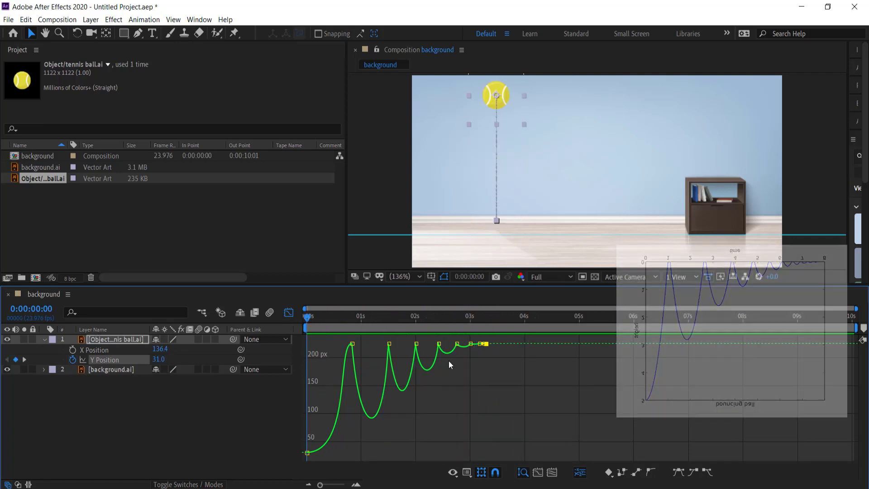
pyautogui.click(484, 402)
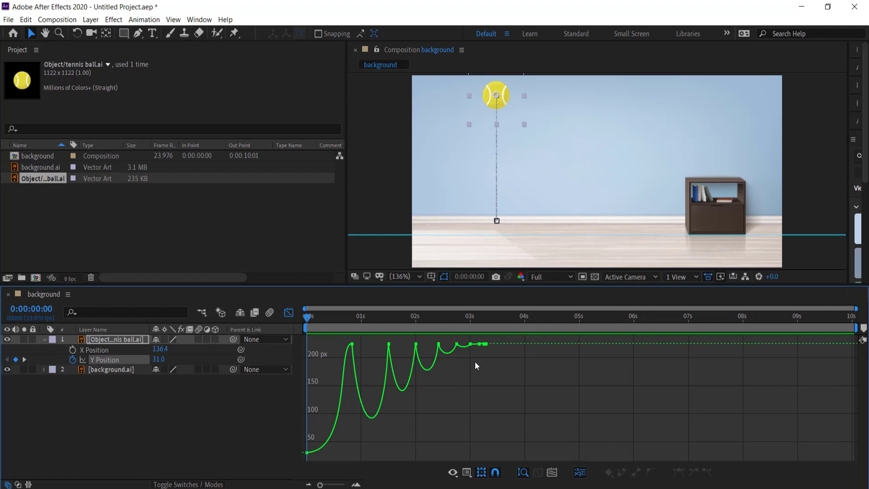
pyautogui.press('space')
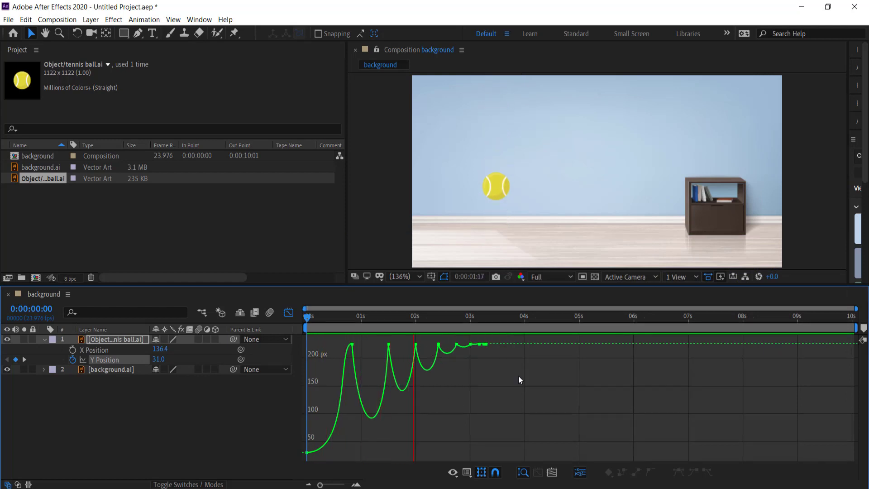
pyautogui.press('space')
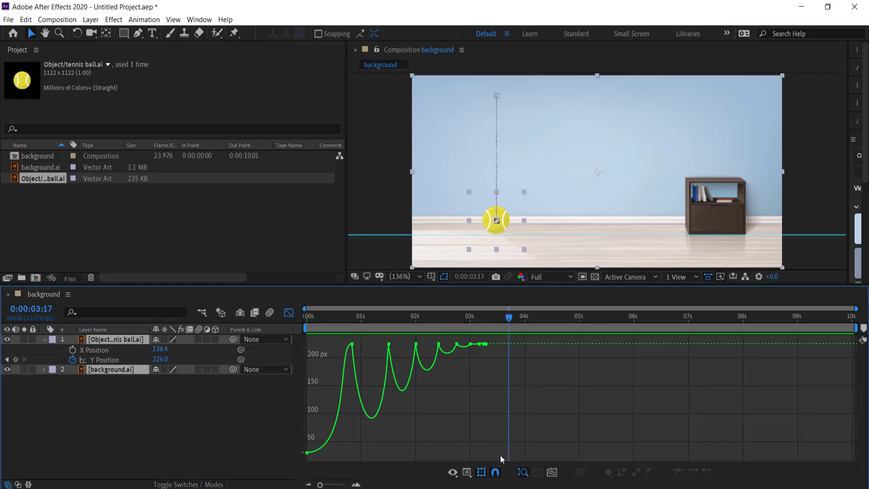
# Step: Compress all Y Position keyframes in time so the bounces end at about 0:00:02:13, and preview the faster animation
pyautogui.click(273, 351)
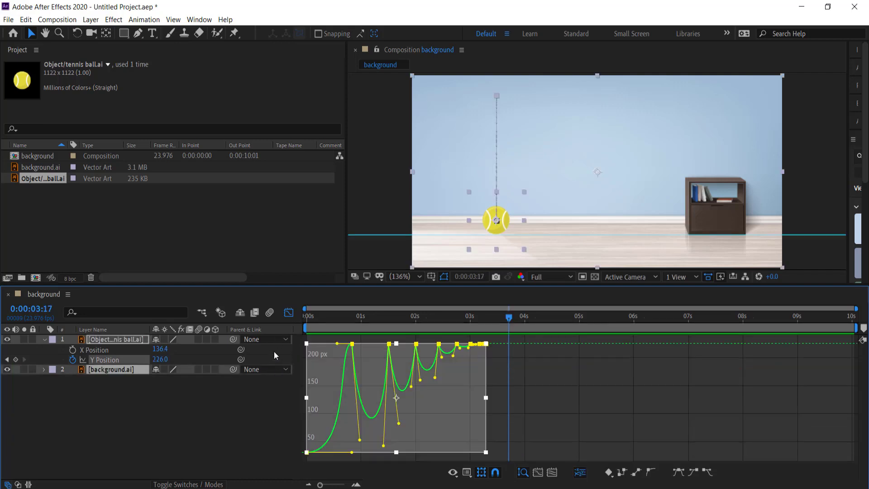
pyautogui.moveTo(486, 397); pyautogui.dragTo(446, 397)
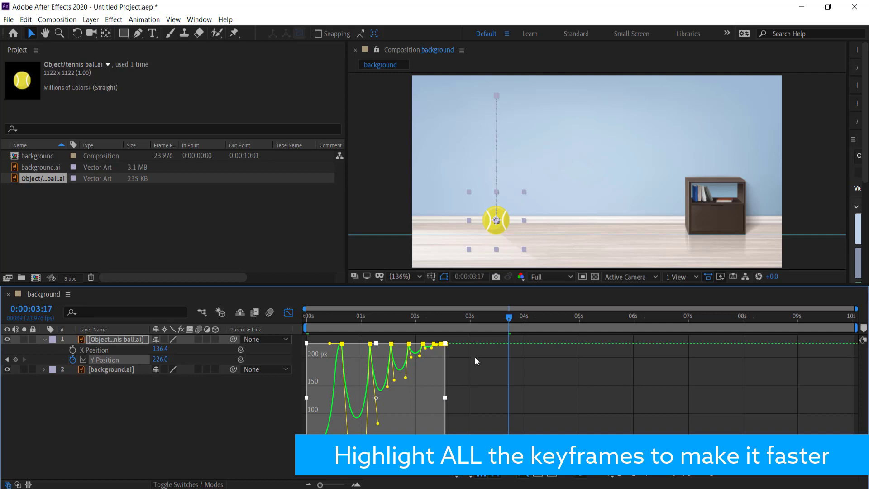
pyautogui.moveTo(508, 317); pyautogui.dragTo(292, 316)
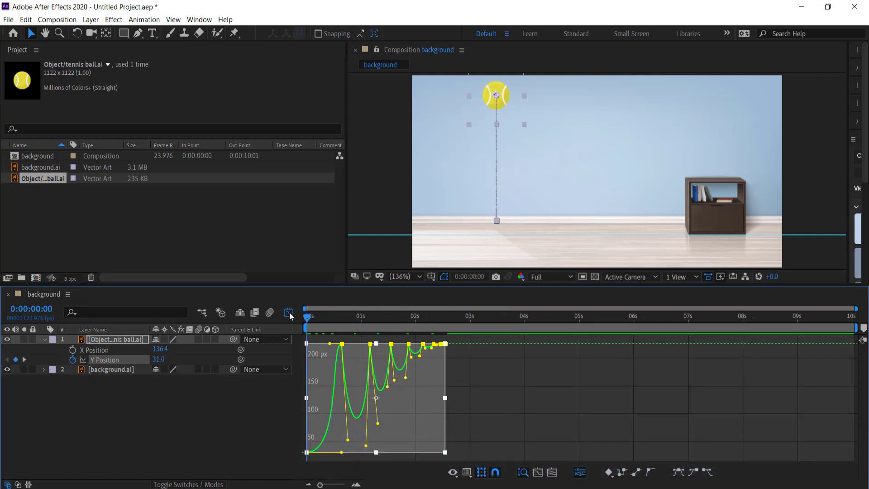
pyautogui.press('space')
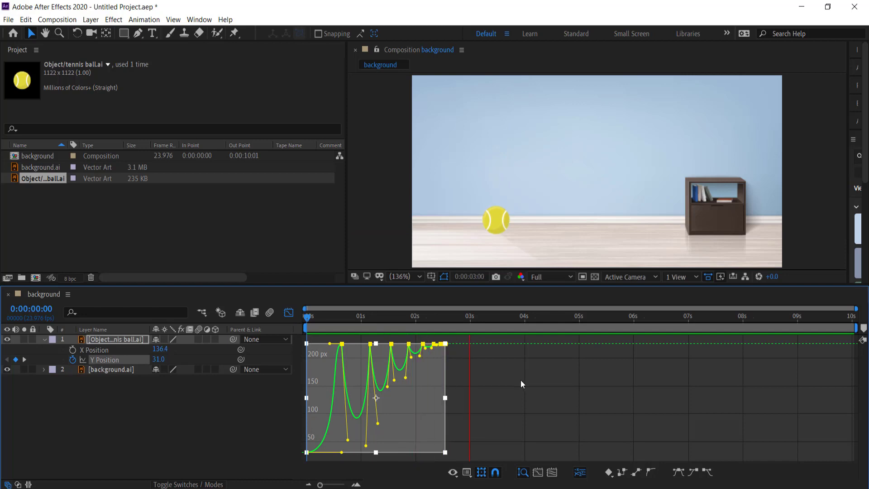
pyautogui.press('space')
pyautogui.moveTo(500, 321); pyautogui.dragTo(304, 322)
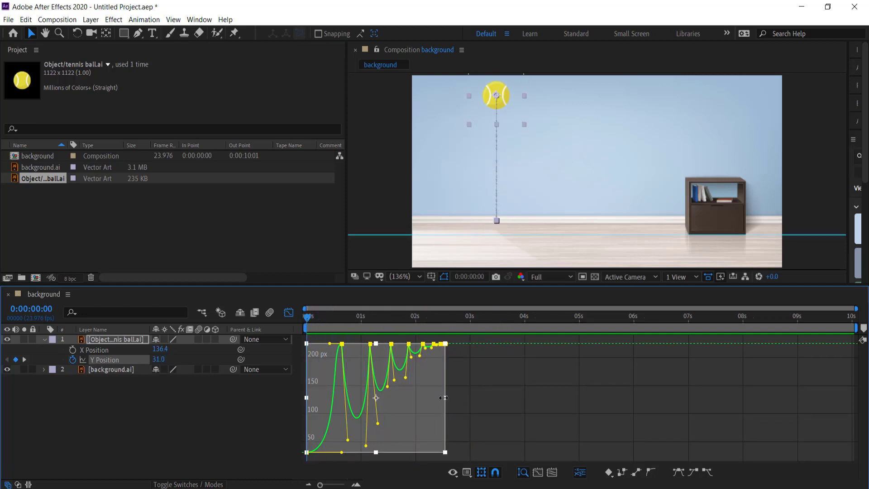
# Step: Try compressing all Y Position keyframes to end at about 0:00:02:00, then preview and undo the change
pyautogui.moveTo(444, 398); pyautogui.dragTo(415, 396)
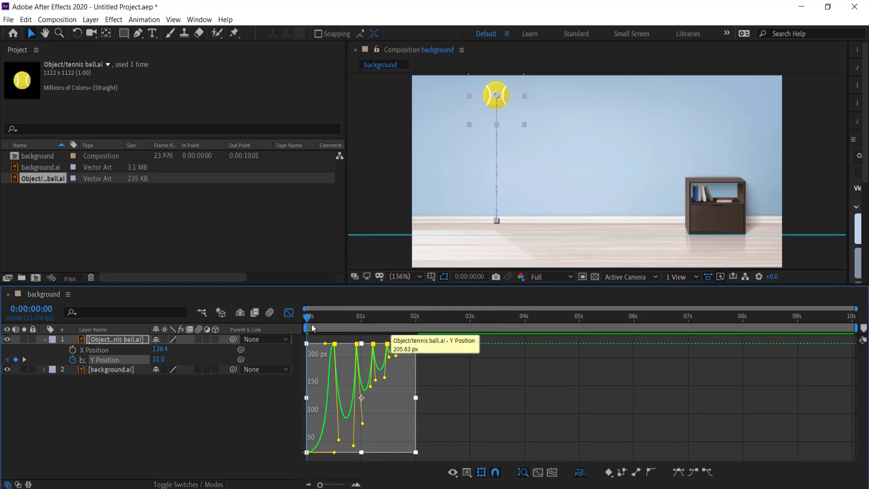
pyautogui.press('space')
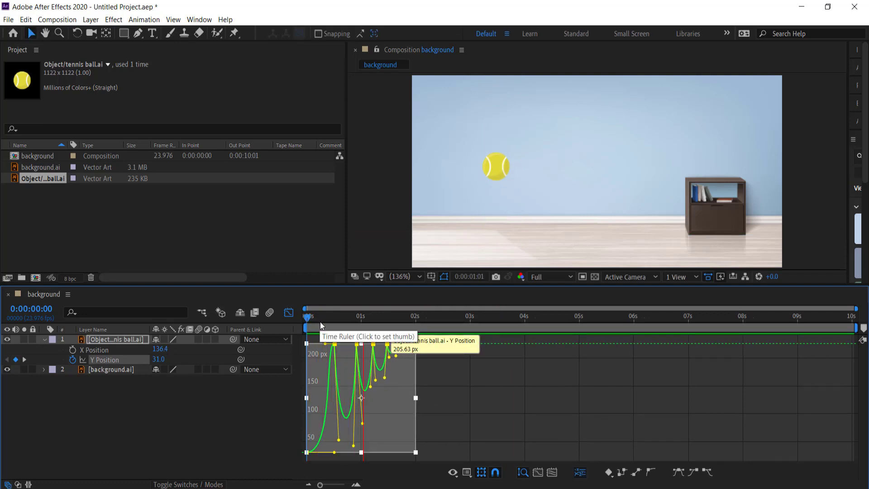
pyautogui.press('space')
pyautogui.hotkey('ctrl', 'z')
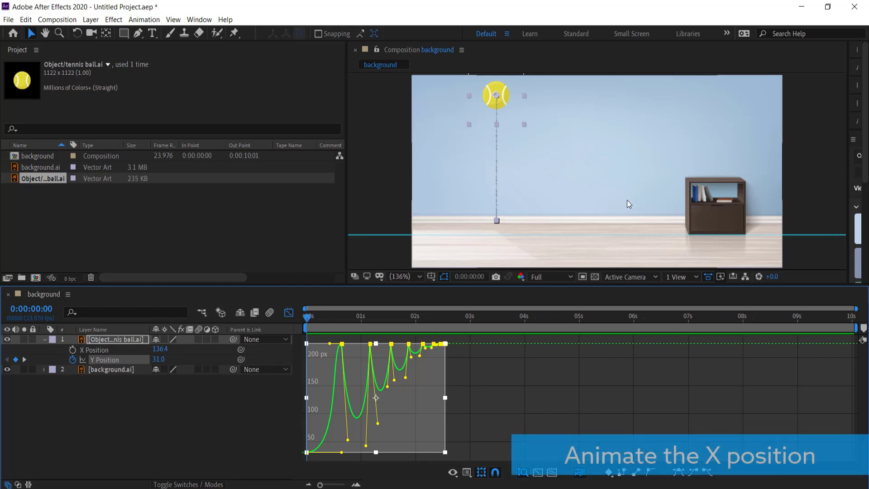
# Step: Return to the layer-bar view and set an X Position keyframe of -38.6 for the ball at 0:00:00:00
pyautogui.click(104, 351)
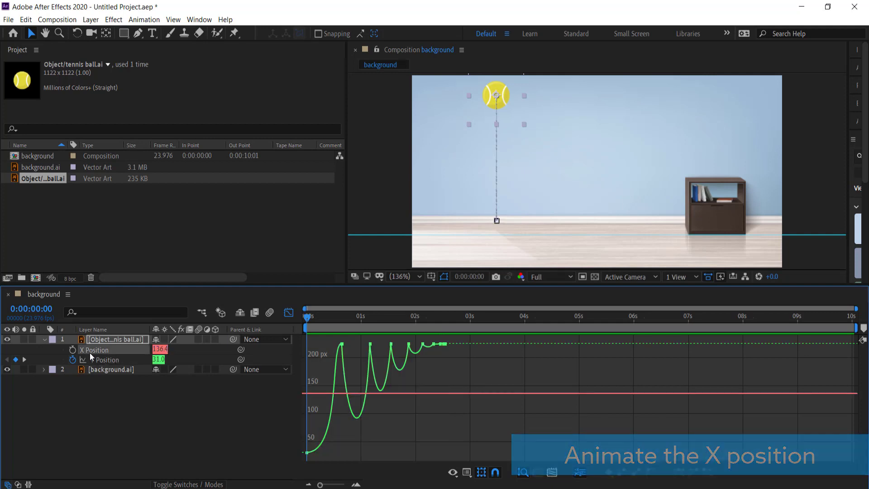
pyautogui.click(289, 313)
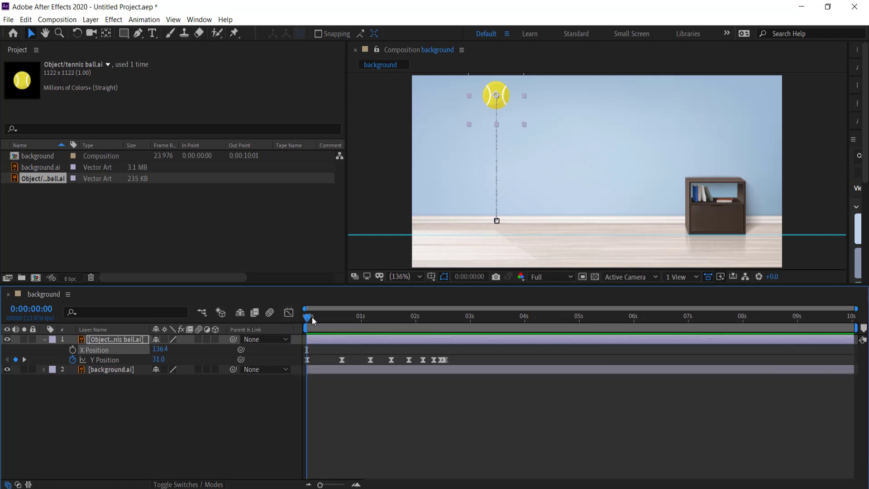
pyautogui.click(73, 350)
pyautogui.moveTo(159, 352); pyautogui.dragTo(59, 347)
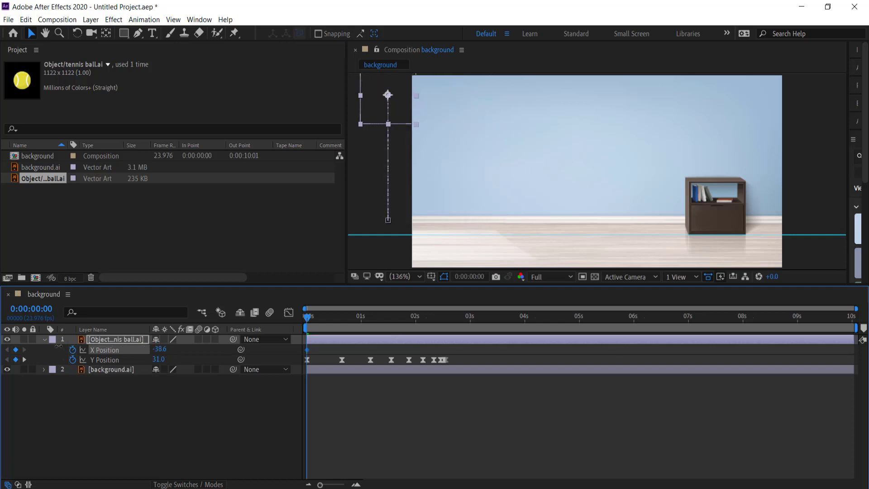
# Step: Add an X Position keyframe of 420.4 for the ball at 0:00:03:00 and apply Easy Ease to both X Position keyframes
pyautogui.moveTo(308, 317); pyautogui.dragTo(471, 316)
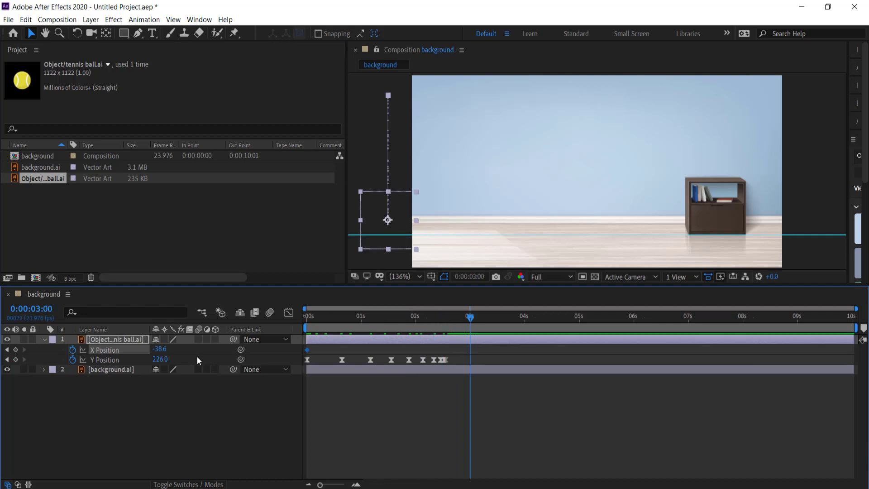
pyautogui.moveTo(160, 350); pyautogui.dragTo(416, 348)
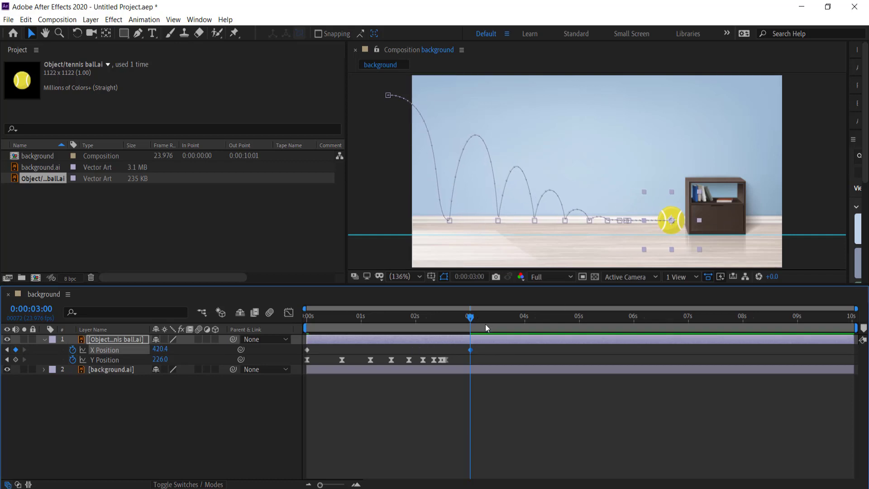
pyautogui.moveTo(492, 349); pyautogui.dragTo(311, 354)
pyautogui.rightClick(308, 351)
pyautogui.moveTo(382, 475)
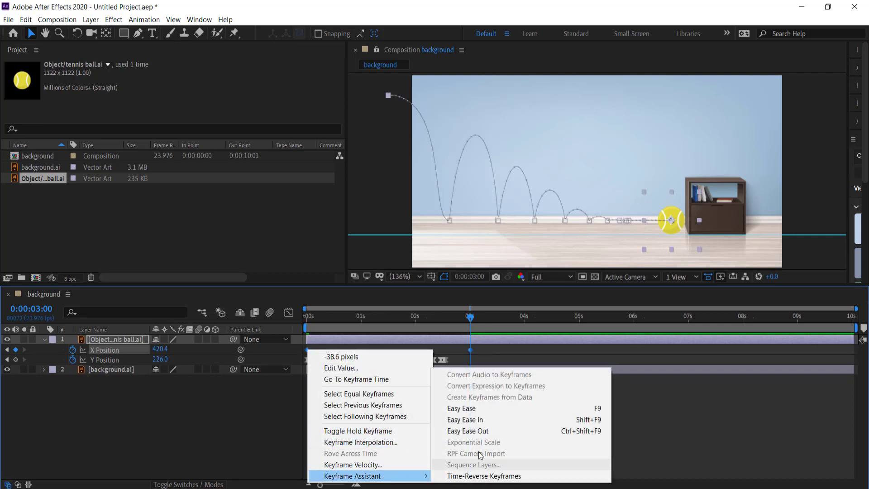
pyautogui.click(487, 410)
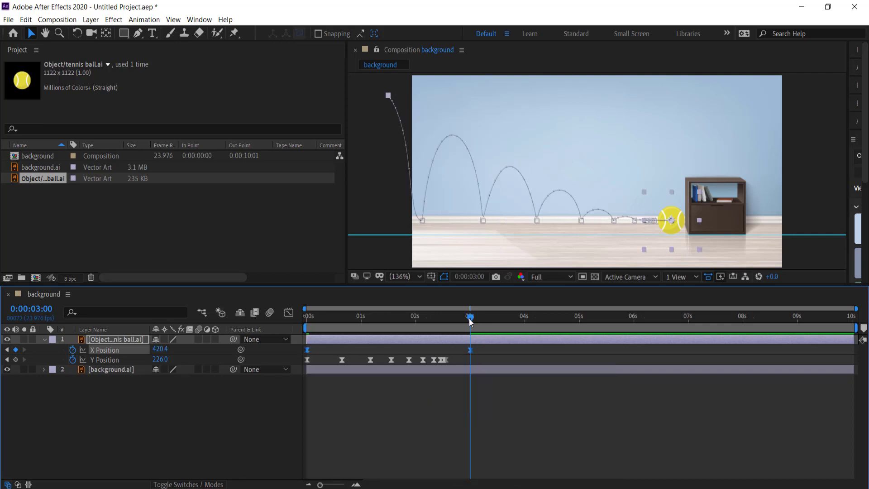
# Step: Preview the ball bouncing across the room to the cabinet from 0:00:00:00
pyautogui.moveTo(470, 322); pyautogui.dragTo(289, 316)
pyautogui.click(343, 412)
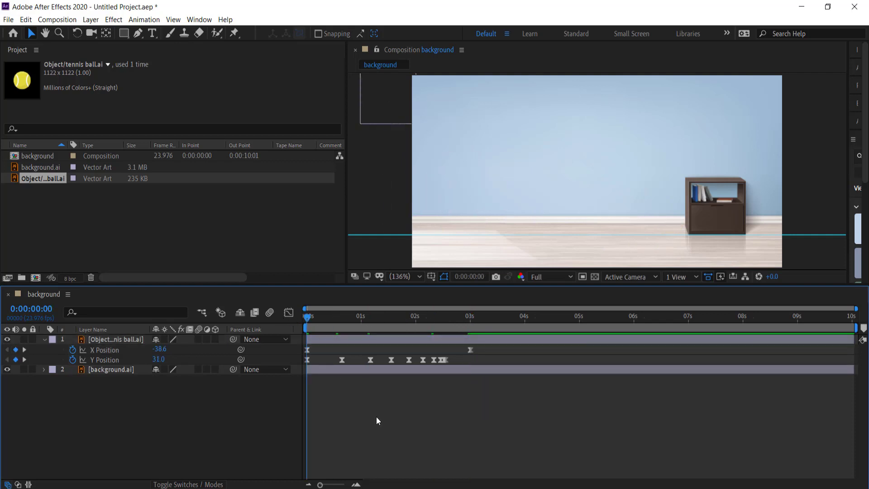
pyautogui.press('space')
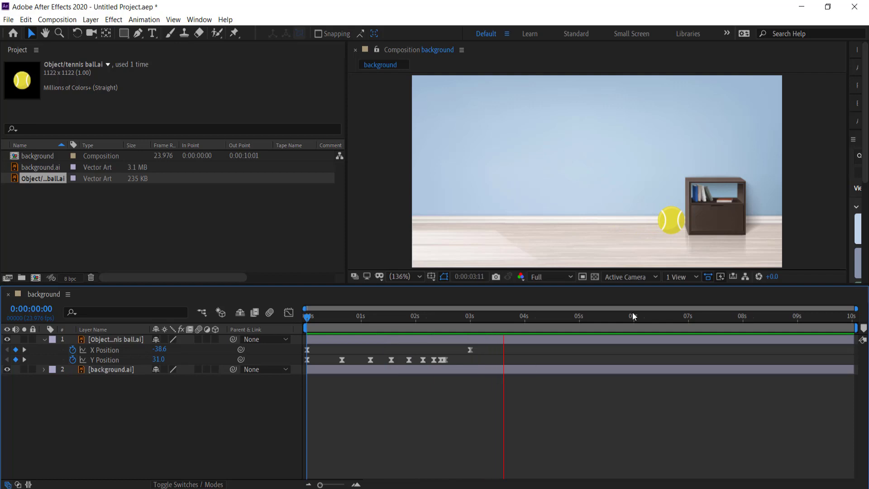
pyautogui.click(684, 224)
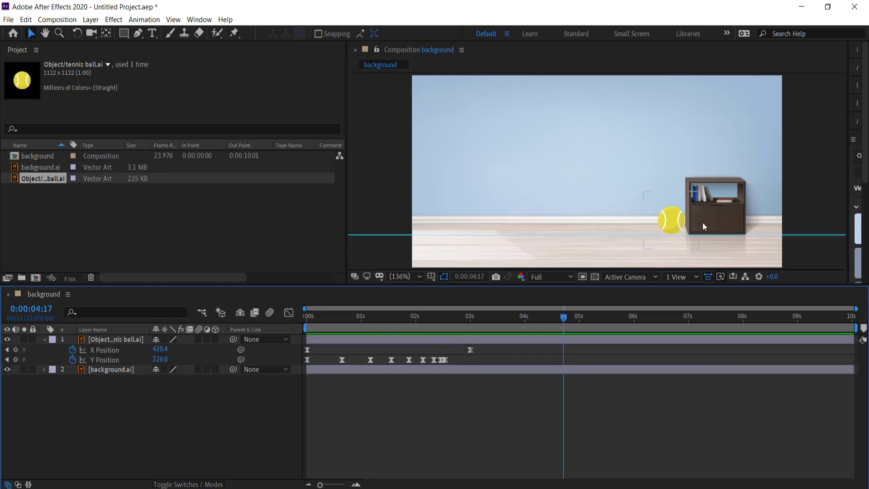
# Step: End the work area at about 0:00:04:00 and trim the composition to the work area
pyautogui.moveTo(564, 316); pyautogui.dragTo(523, 316)
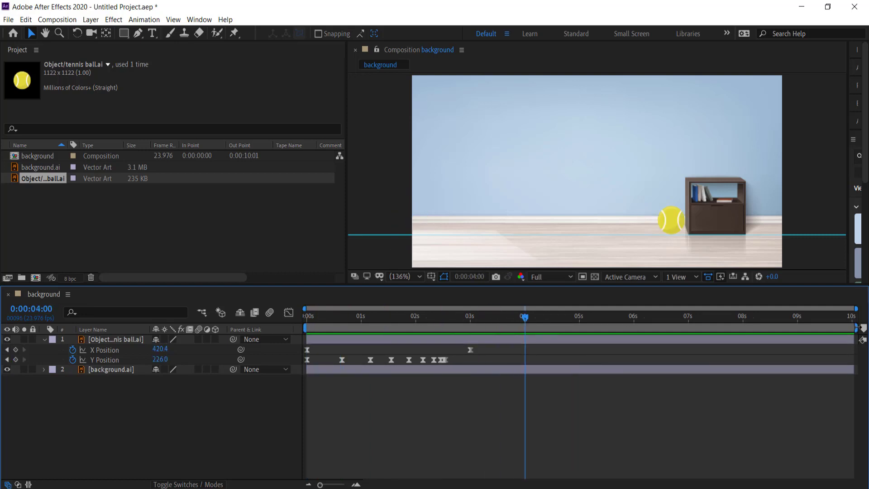
pyautogui.moveTo(859, 327); pyautogui.dragTo(530, 328)
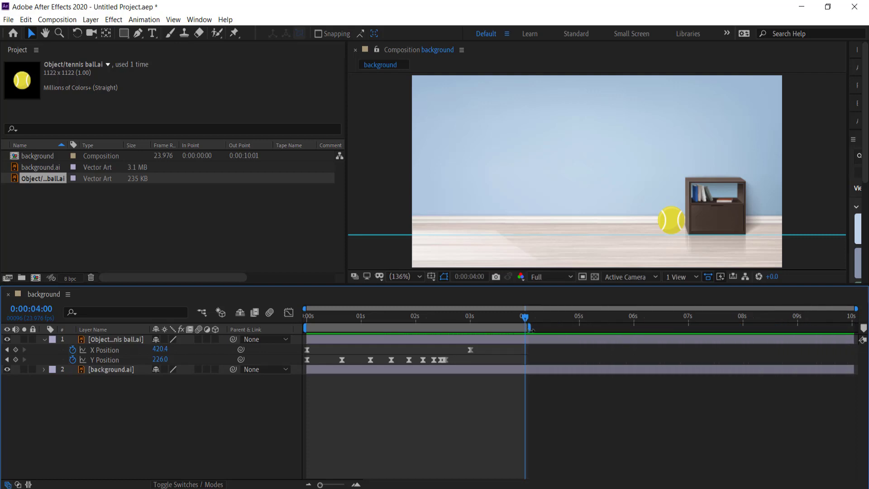
pyautogui.rightClick(518, 327)
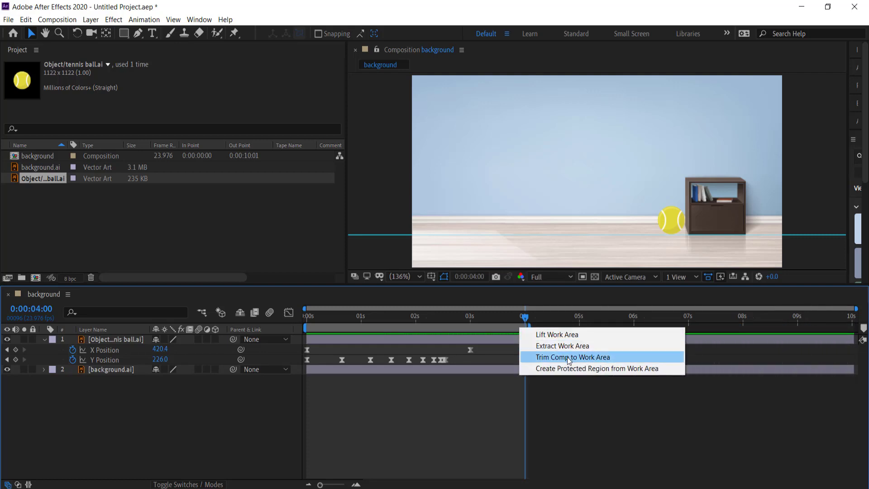
pyautogui.click(549, 357)
# Step: On the X Position graph, lengthen the incoming ease handle of the keyframe at 0:00:03:00 so the ball slows more gradually
pyautogui.moveTo(853, 316); pyautogui.dragTo(303, 327)
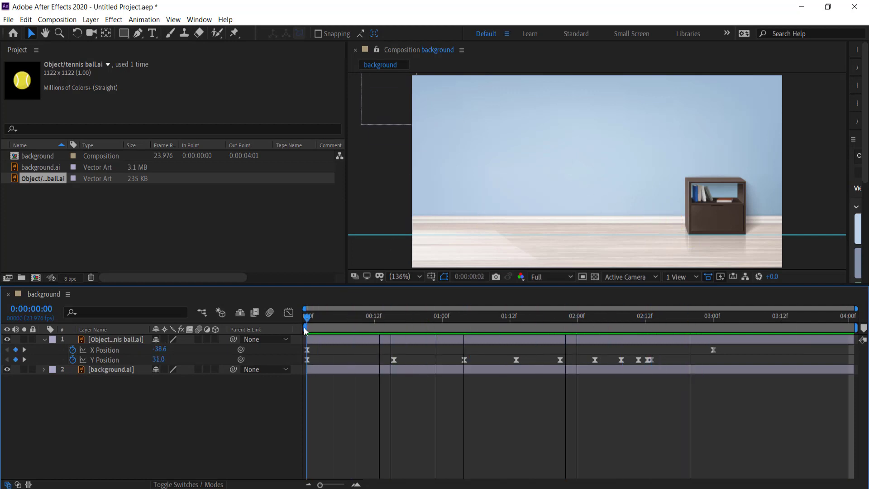
pyautogui.click(288, 312)
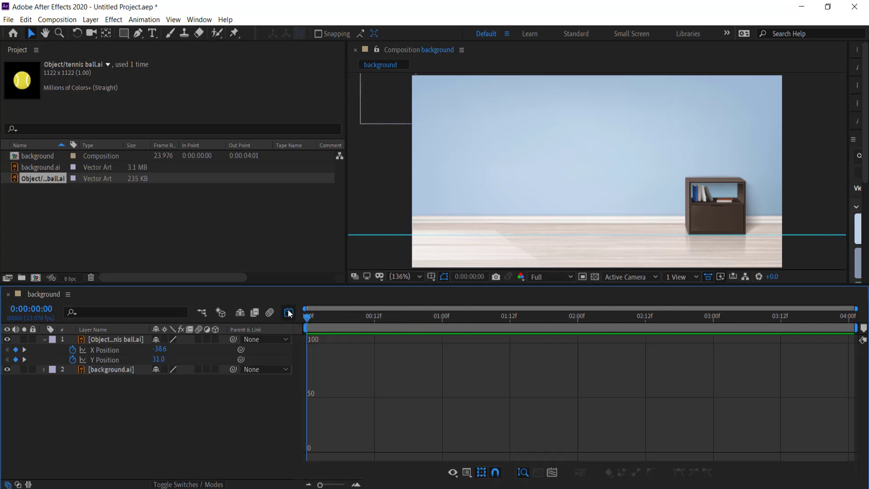
pyautogui.click(105, 349)
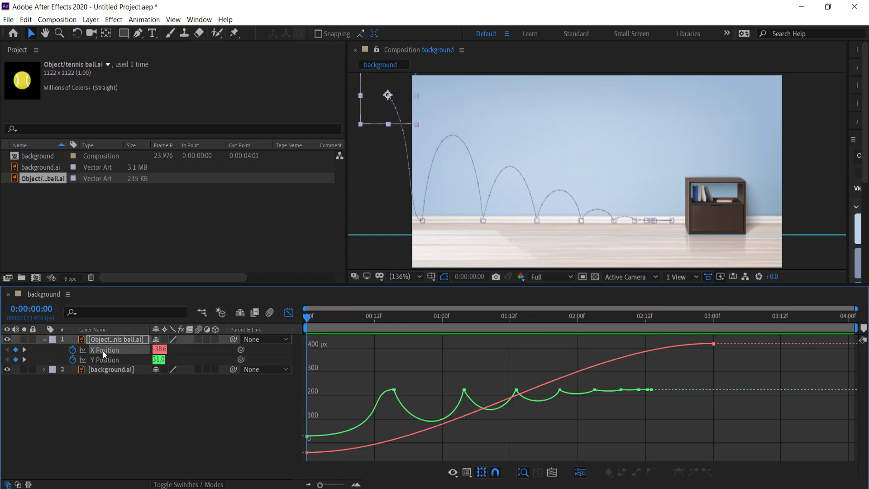
pyautogui.click(714, 344)
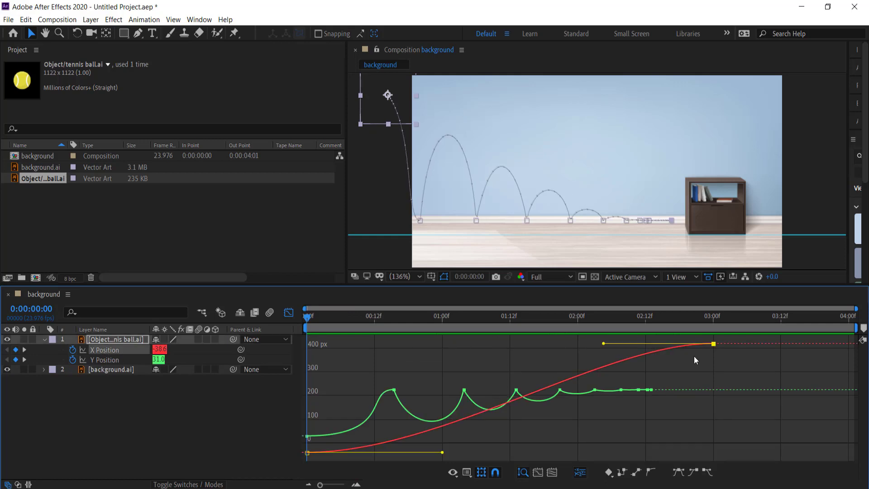
pyautogui.moveTo(604, 345); pyautogui.dragTo(558, 345)
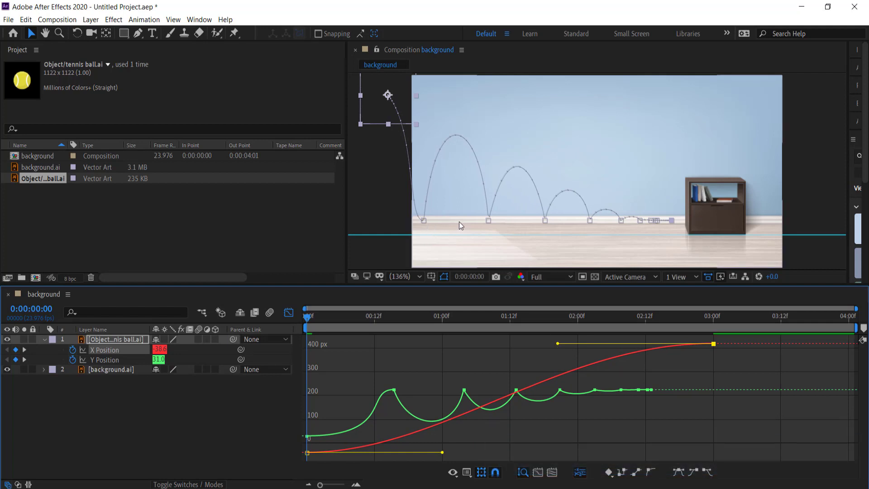
# Step: Preview the adjusted motion, shorten the final X Position keyframe's ease handle slightly, and return to 0:00:00:00
pyautogui.press('space')
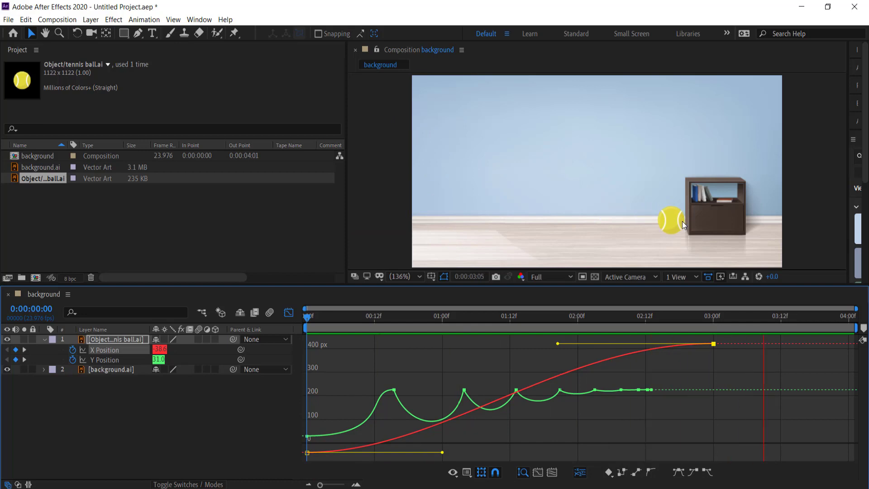
pyautogui.press('space')
pyautogui.moveTo(560, 343)
pyautogui.mouseDown()
pyautogui.moveTo(595, 342)
pyautogui.moveTo(571, 343)
pyautogui.mouseUp()
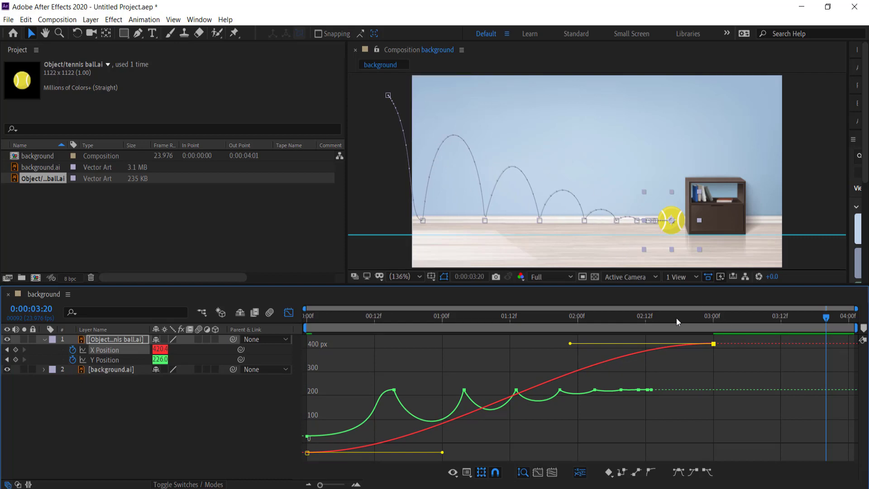
pyautogui.moveTo(676, 317); pyautogui.dragTo(297, 305)
pyautogui.click(165, 410)
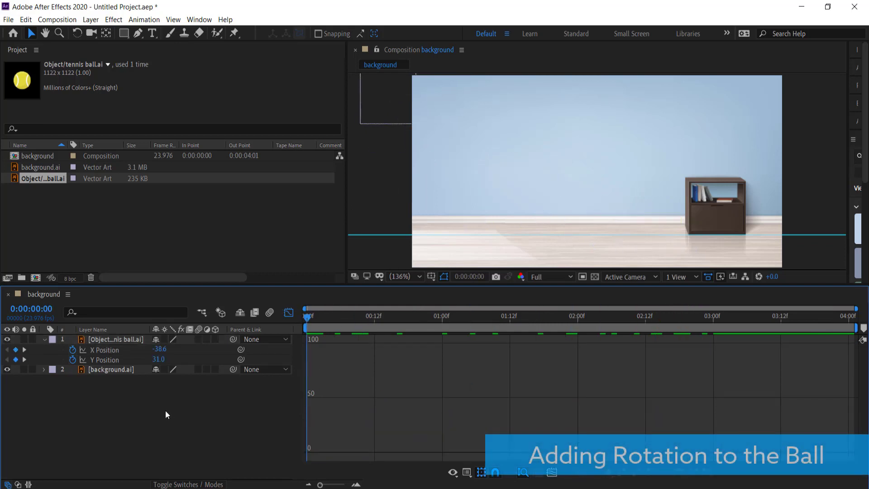
# Step: Return to the layer-bar view, reveal the ball's Rotation, and set a 0° Rotation keyframe at 0:00:00:00
pyautogui.click(106, 339)
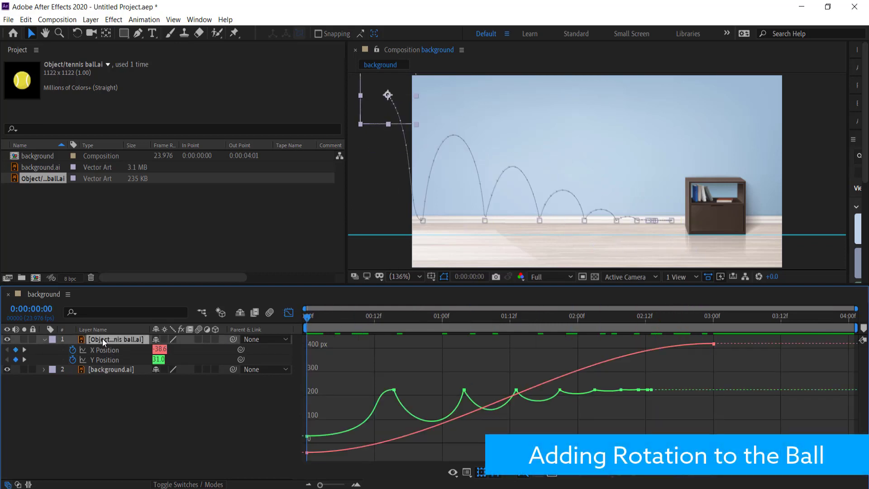
pyautogui.click(290, 311)
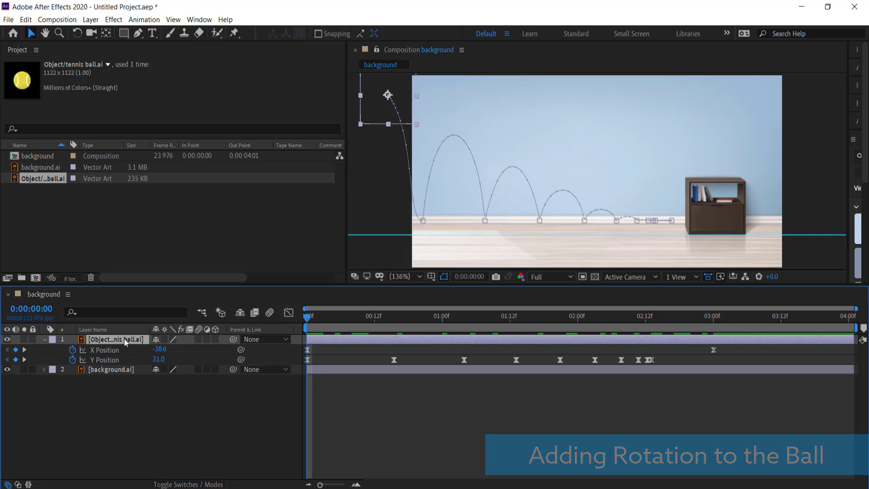
pyautogui.press('r')
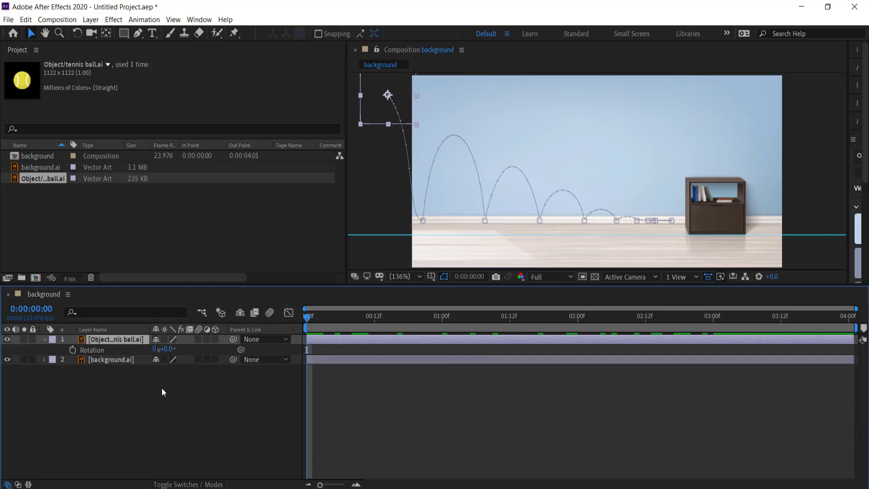
pyautogui.click(73, 350)
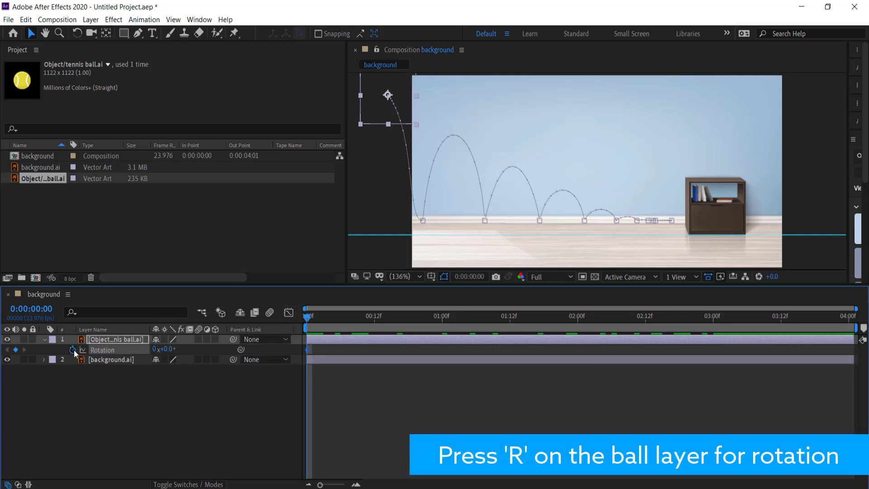
# Step: Set the ball's Rotation at 0:00:03:00 to 2 full turns, adjust the additional degrees, and return to 0:00:00:00
pyautogui.moveTo(308, 316); pyautogui.dragTo(713, 310)
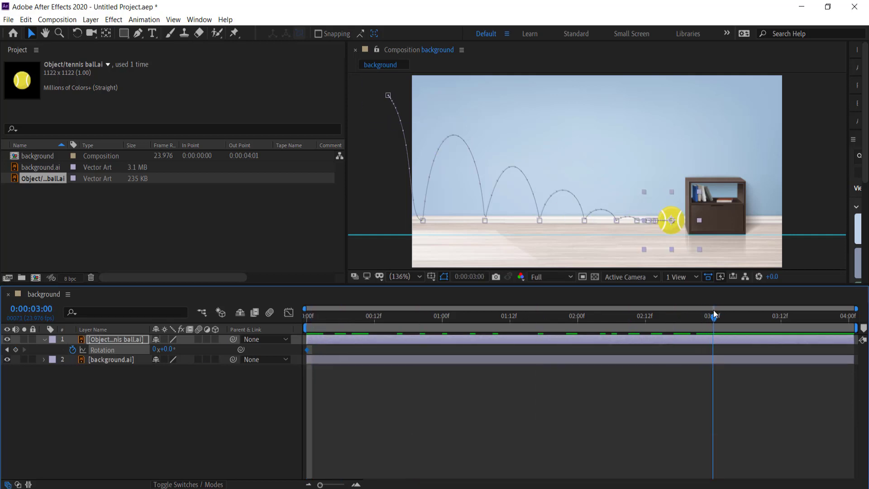
pyautogui.click(155, 350)
pyautogui.write('2')
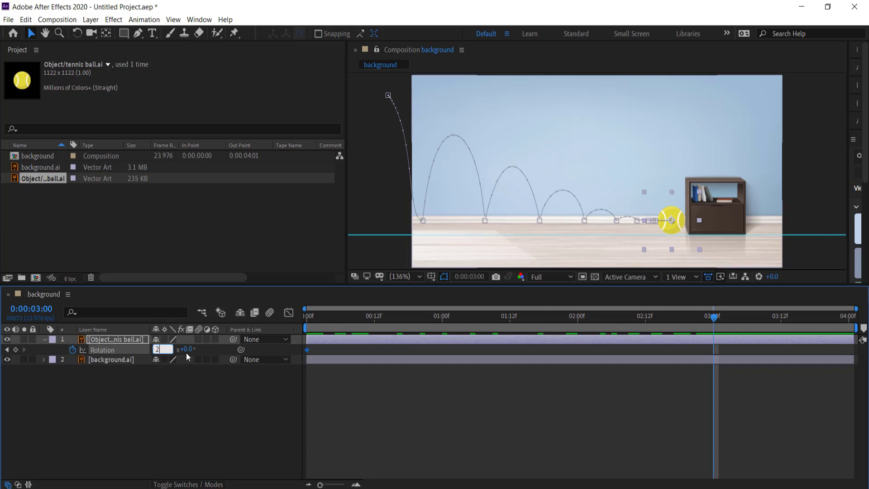
pyautogui.press('Return')
pyautogui.moveTo(171, 350); pyautogui.dragTo(225, 349)
pyautogui.moveTo(714, 316); pyautogui.dragTo(295, 322)
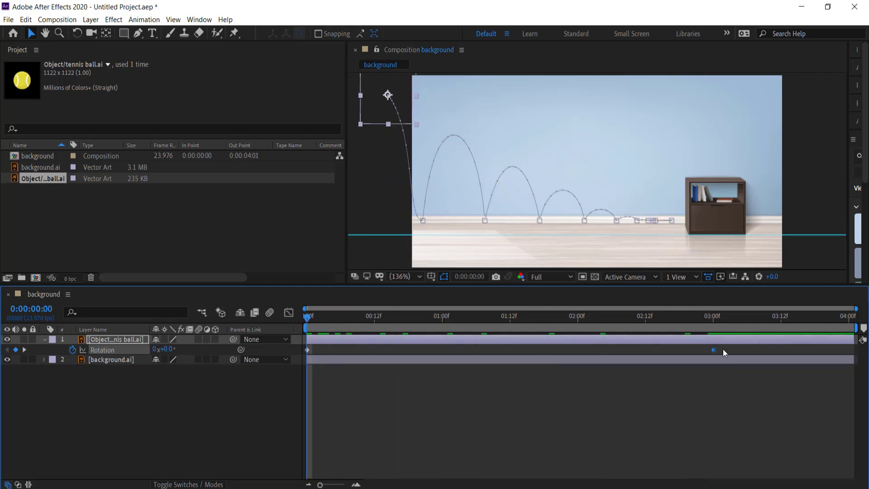
# Step: Apply Easy Ease to both Rotation keyframes of the ball
pyautogui.moveTo(724, 348); pyautogui.dragTo(276, 352)
pyautogui.rightClick(307, 350)
pyautogui.moveTo(362, 476)
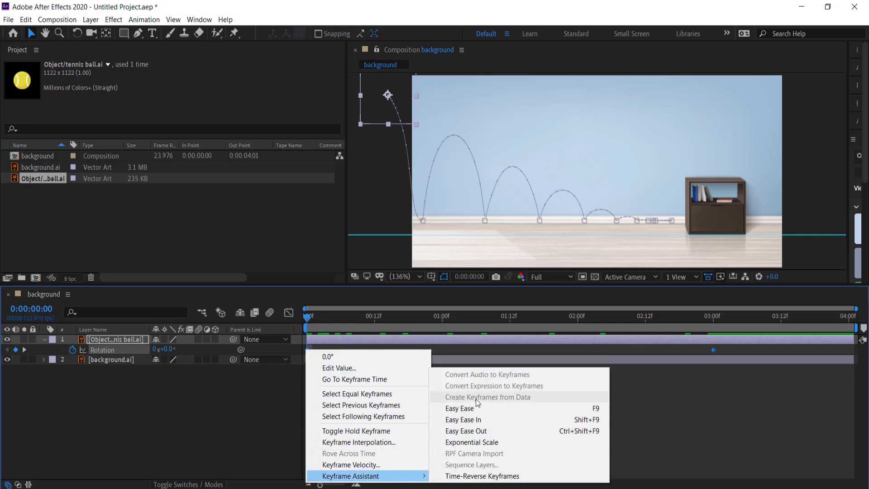
pyautogui.click(453, 408)
# Step: Preview the rotating ball's bounce animation and return to 0:00:00:00
pyautogui.press('space')
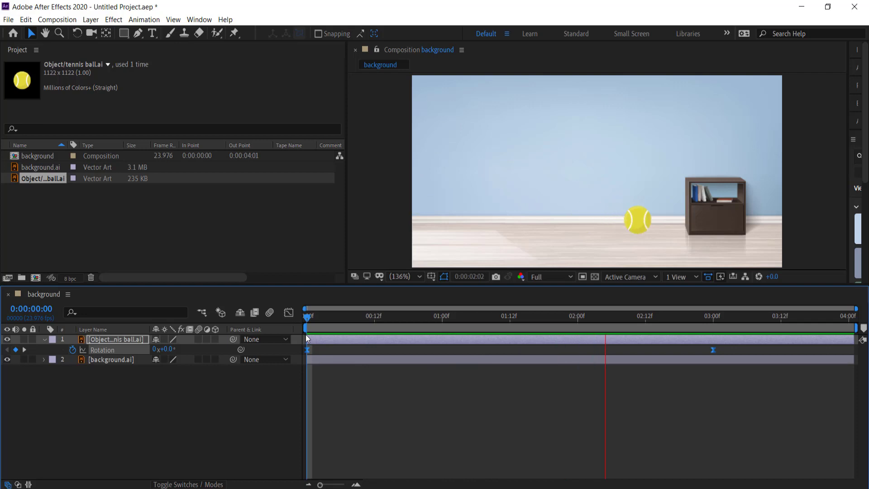
pyautogui.moveTo(695, 317)
pyautogui.mouseDown()
pyautogui.moveTo(801, 316)
pyautogui.moveTo(284, 330)
pyautogui.moveTo(735, 331)
pyautogui.moveTo(278, 336)
pyautogui.moveTo(721, 327)
pyautogui.moveTo(699, 328)
pyautogui.mouseUp()
pyautogui.moveTo(524, 336); pyautogui.dragTo(292, 336)
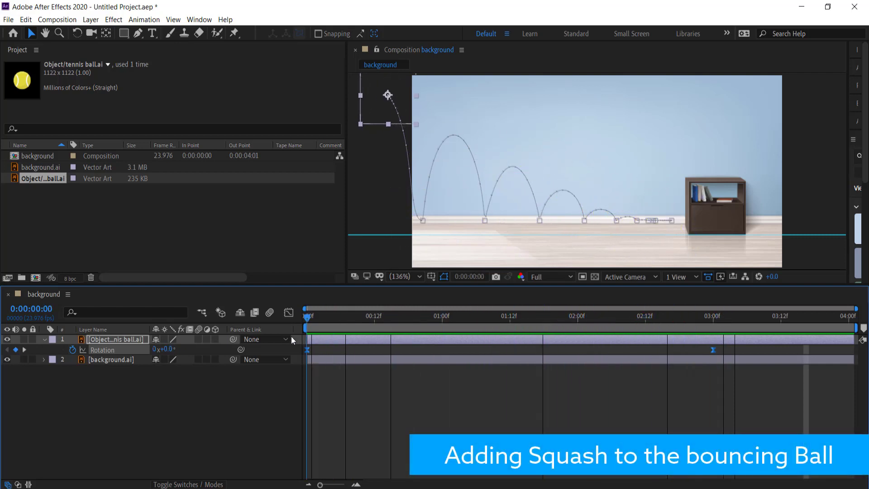
# Step: Reveal the ball's Scale, unlink its proportions, and set a Scale keyframe of 8.0, 8.0% at 0:00:00:14, just before the first floor contact
pyautogui.click(119, 340)
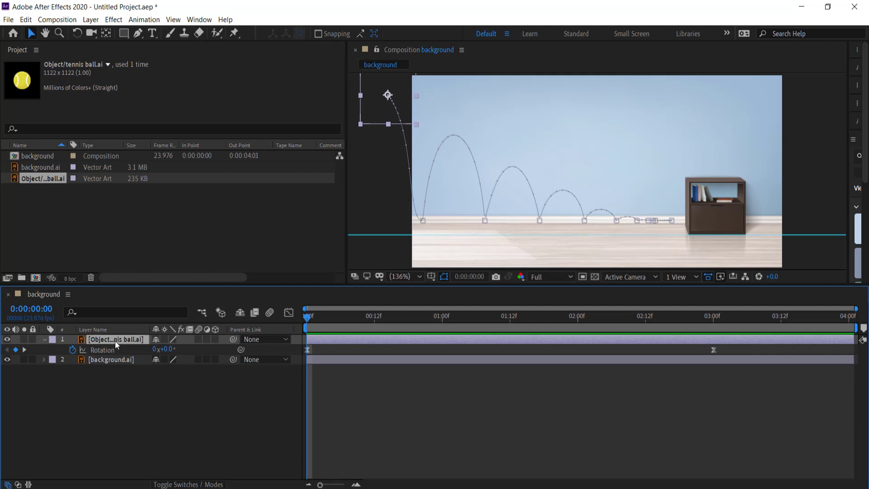
pyautogui.press('s')
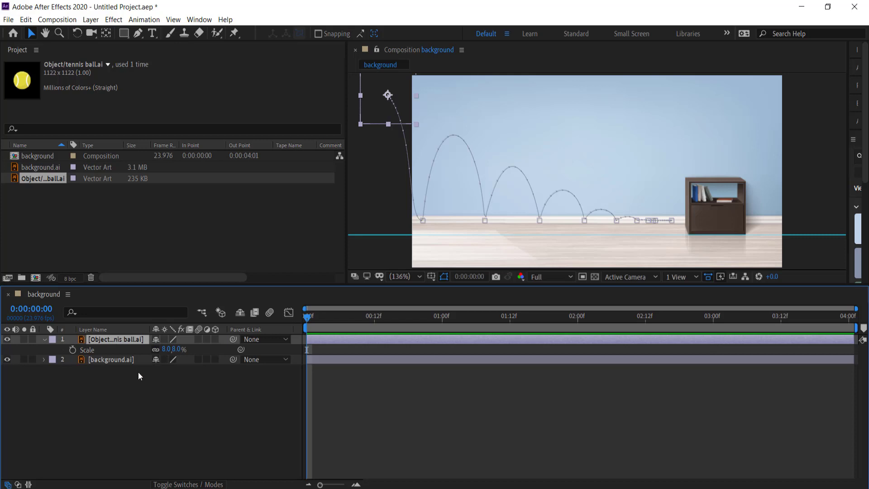
pyautogui.moveTo(307, 319); pyautogui.dragTo(385, 319)
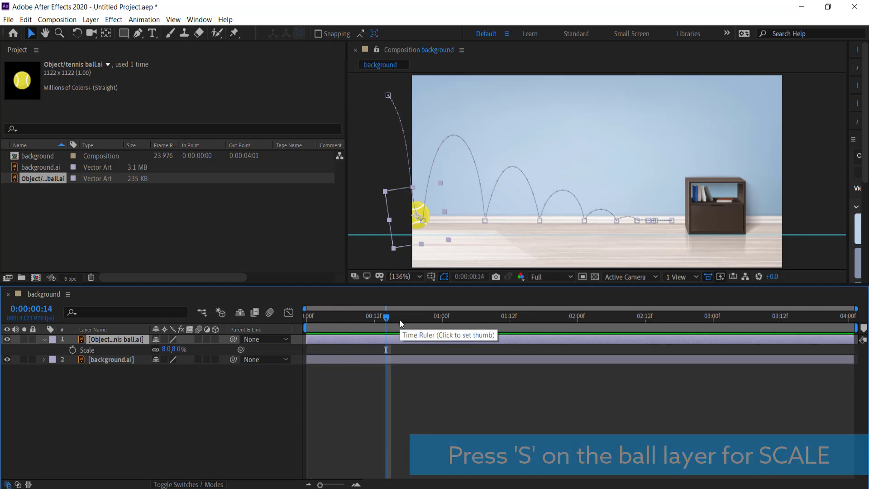
pyautogui.press('pagedown')
pyautogui.press('pagedown')
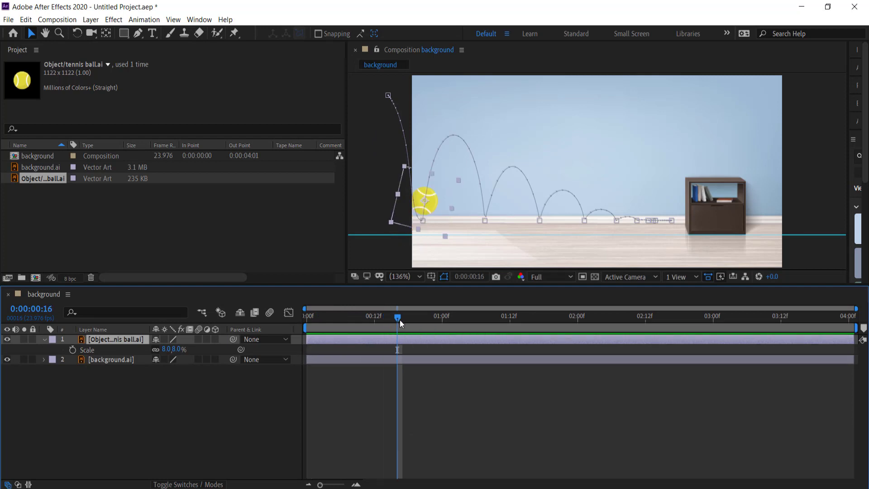
pyautogui.press('pageup')
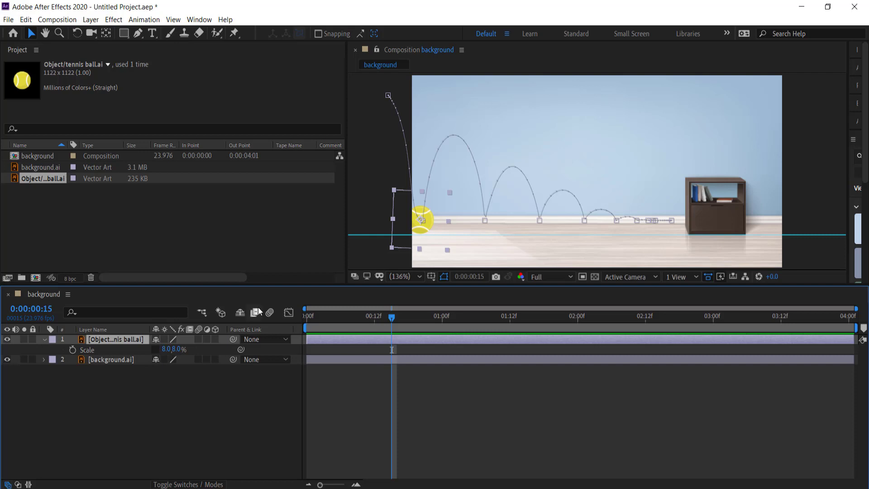
pyautogui.press('pageup')
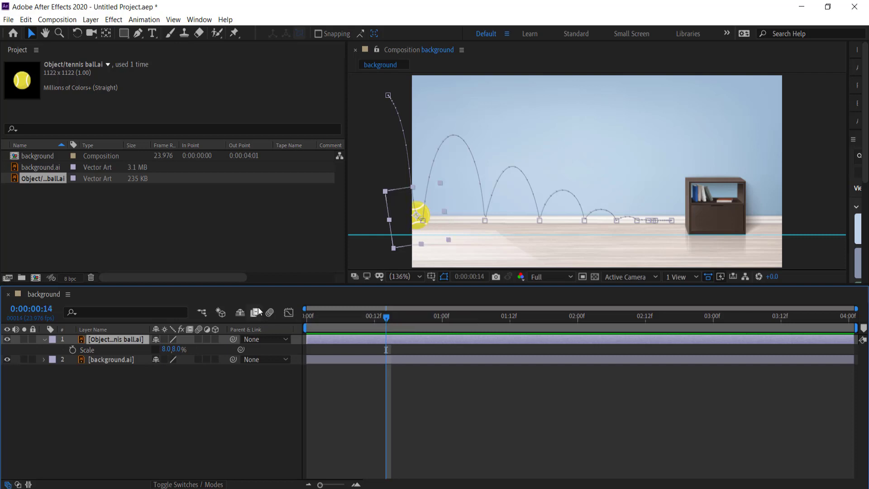
pyautogui.click(72, 350)
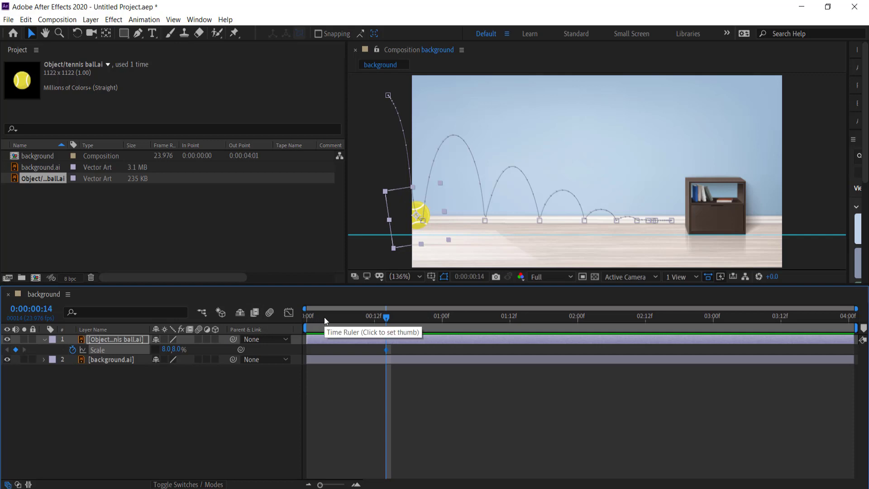
# Step: Add ball Scale keyframes of 4.0, 8.0% at 0:00:00:15 and 8.0, 8.0% at 0:00:00:16 for the first floor contact
pyautogui.press('pagedown')
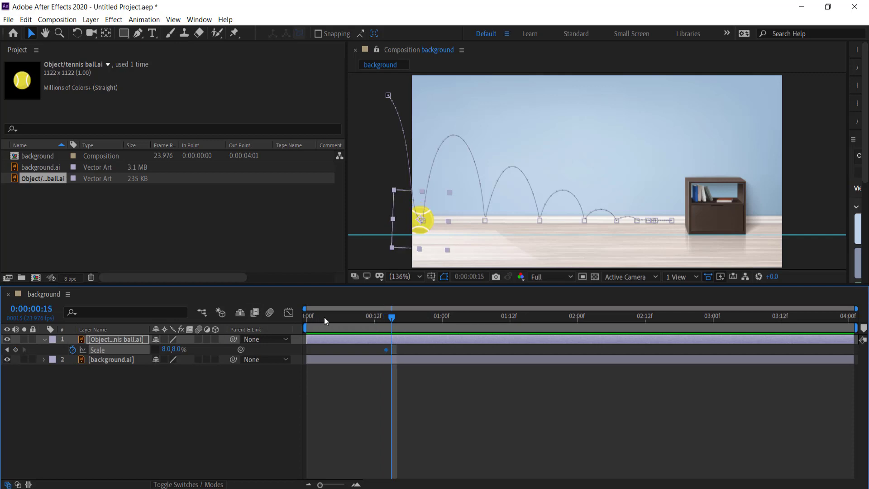
pyautogui.click(165, 350)
pyautogui.write('4')
pyautogui.press('Return')
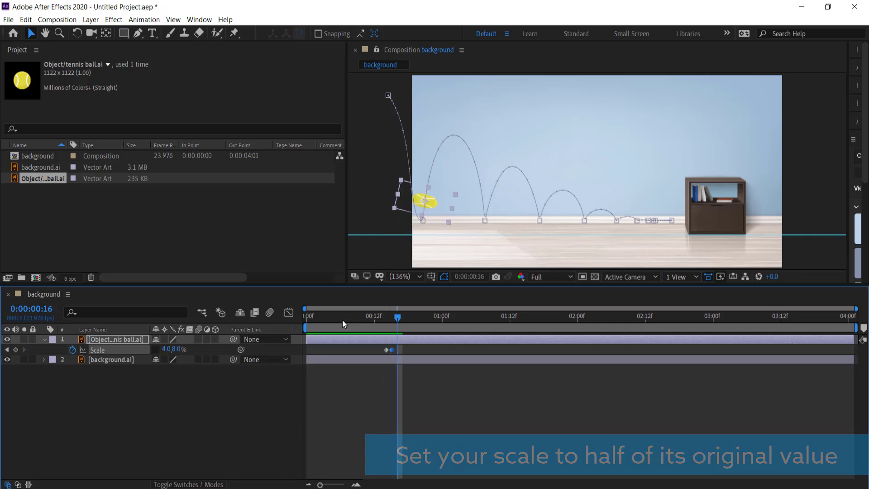
pyautogui.click(166, 349)
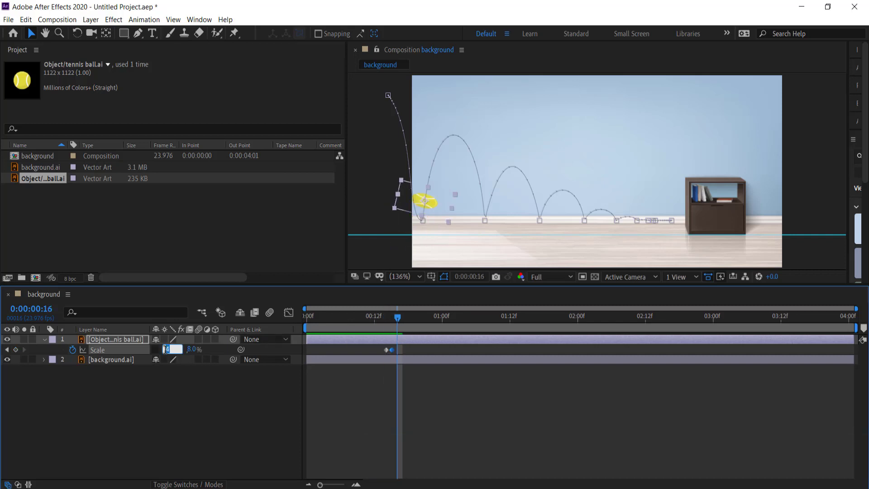
pyautogui.press('Return')
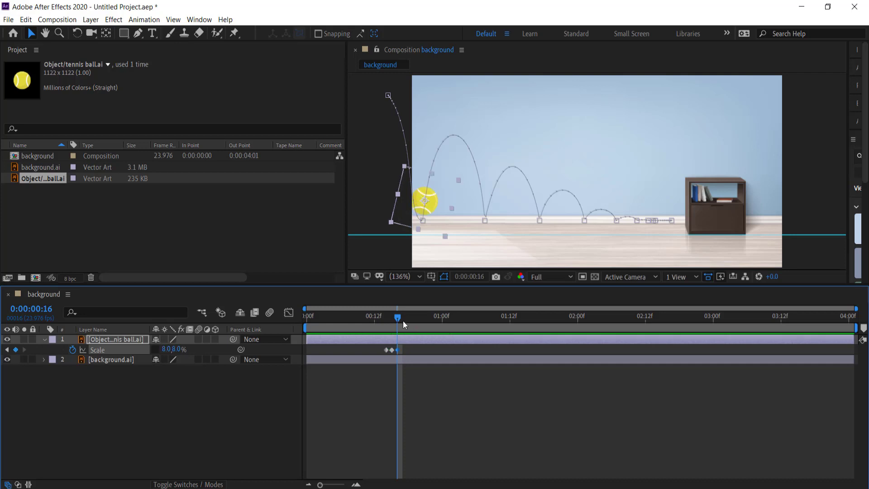
# Step: Apply Easy Ease to the three Scale keyframes of the first floor contact and preview the squash
pyautogui.moveTo(392, 317); pyautogui.dragTo(381, 353)
pyautogui.rightClick(387, 350)
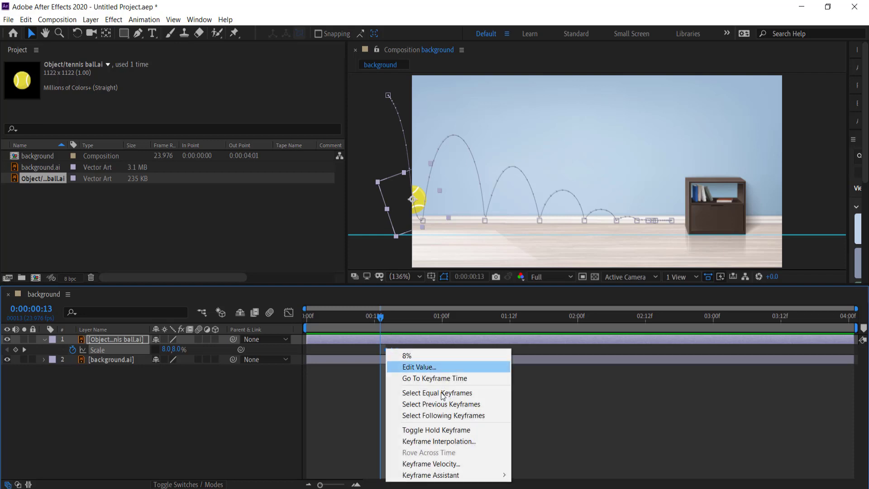
pyautogui.moveTo(466, 478)
pyautogui.click(561, 407)
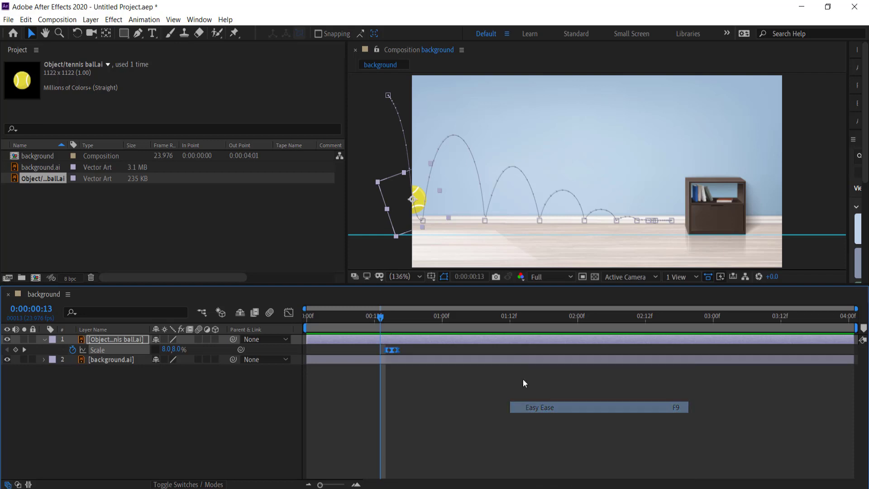
pyautogui.moveTo(370, 317); pyautogui.dragTo(341, 318)
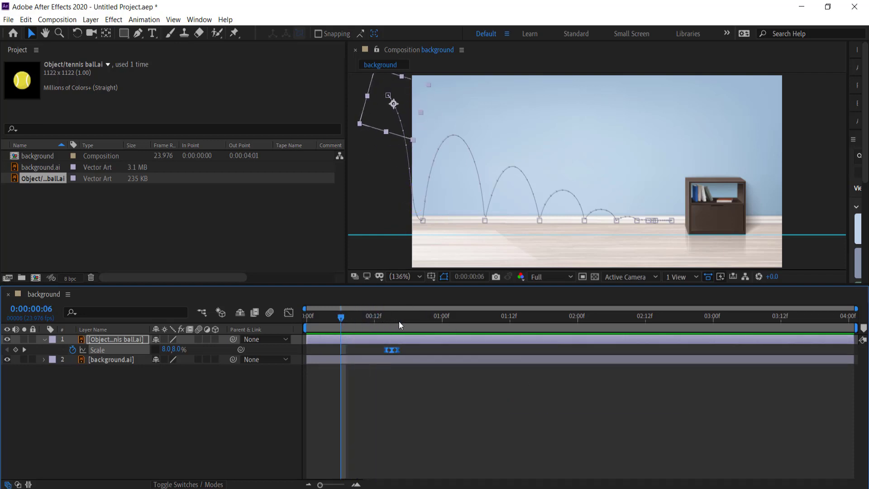
pyautogui.press('space')
pyautogui.press('space')
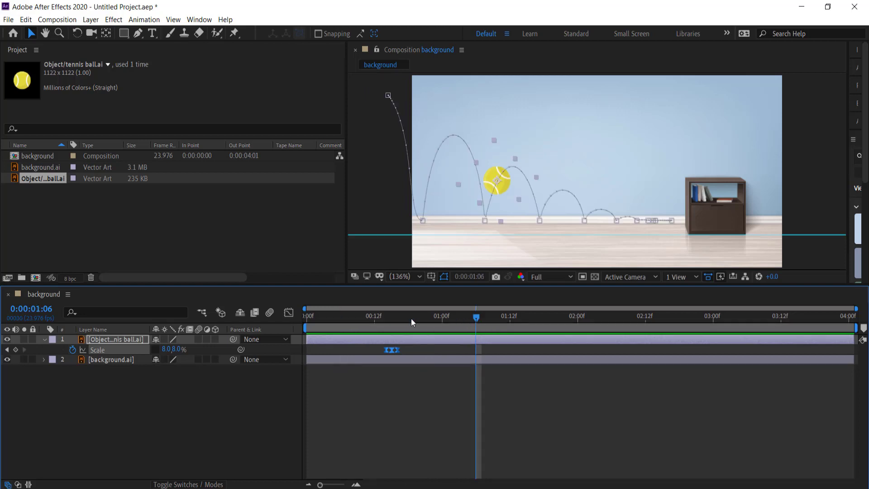
# Step: Spread the outer Scale keyframes of the first squash to 0:00:00:13 and 0:00:00:17, and preview the result
pyautogui.moveTo(411, 318); pyautogui.dragTo(387, 322)
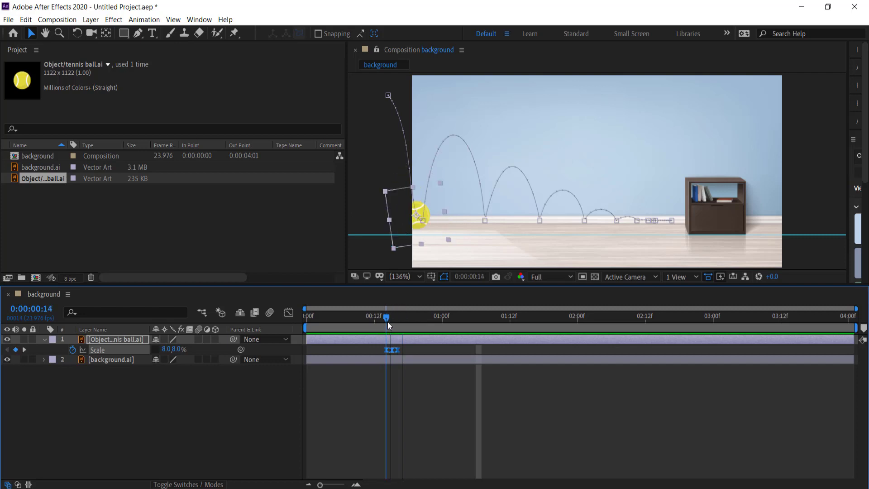
pyautogui.click(403, 349)
pyautogui.moveTo(398, 350); pyautogui.dragTo(381, 350)
pyautogui.moveTo(385, 319); pyautogui.dragTo(376, 319)
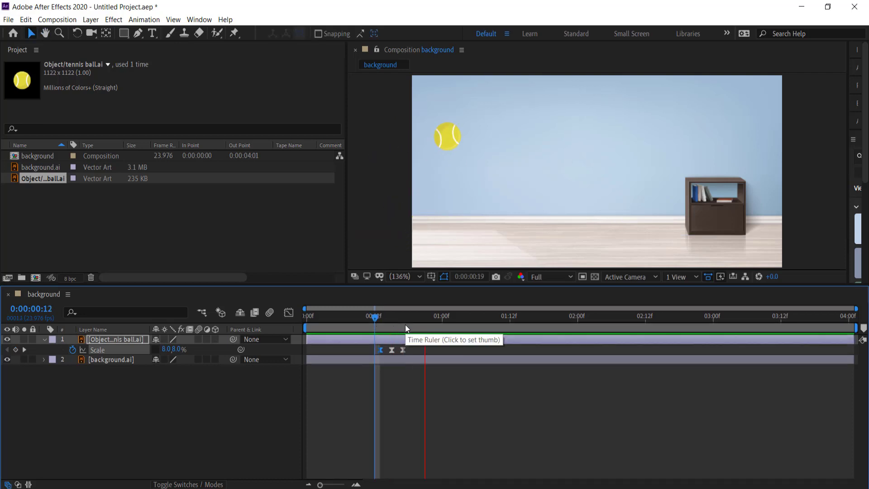
# Step: Add unsquashed 8.0, 8.0% Scale keyframes at 0:00:01:03 and 0:00:01:05, on either side of the second floor contact
pyautogui.moveTo(475, 319)
pyautogui.mouseDown()
pyautogui.moveTo(387, 318)
pyautogui.moveTo(466, 319)
pyautogui.moveTo(458, 319)
pyautogui.mouseUp()
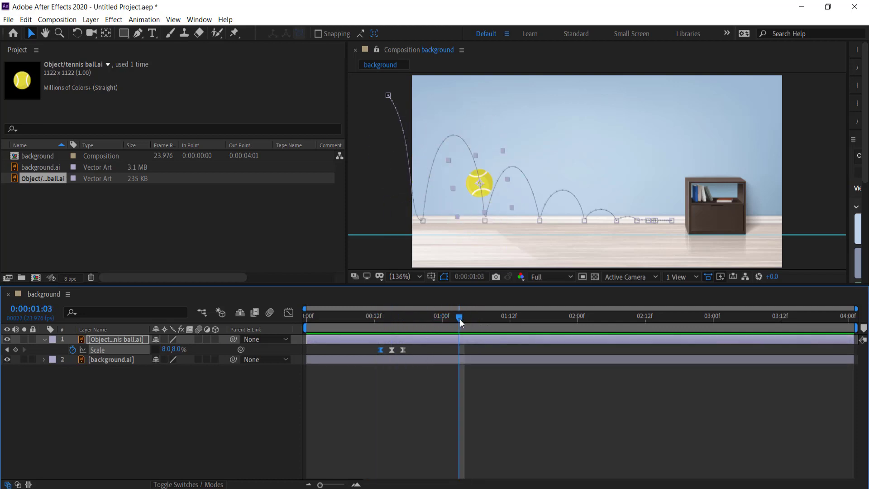
pyautogui.press('pagedown')
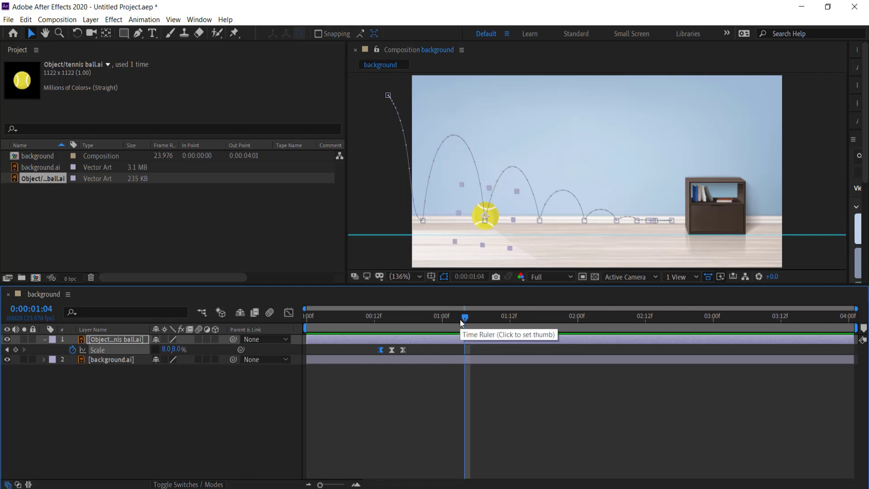
pyautogui.press('pagedown')
pyautogui.press('pageup')
pyautogui.press('pageup')
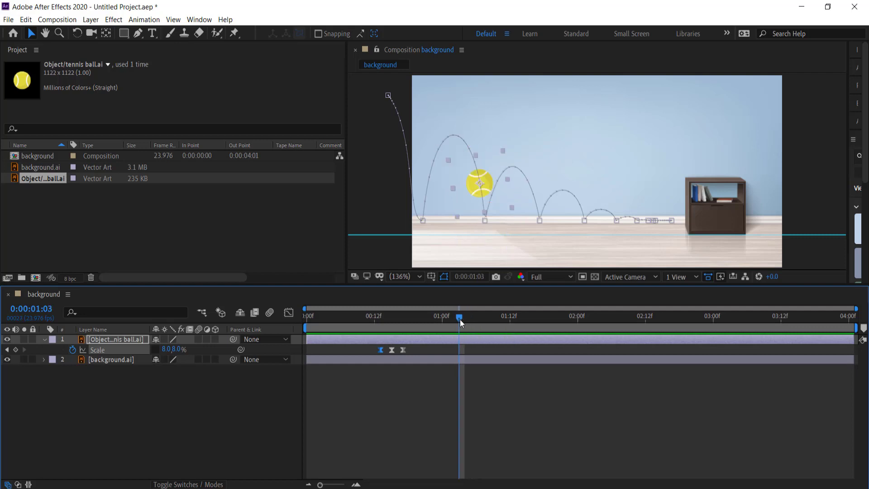
pyautogui.click(17, 350)
pyautogui.press('pagedown')
pyautogui.press('pagedown')
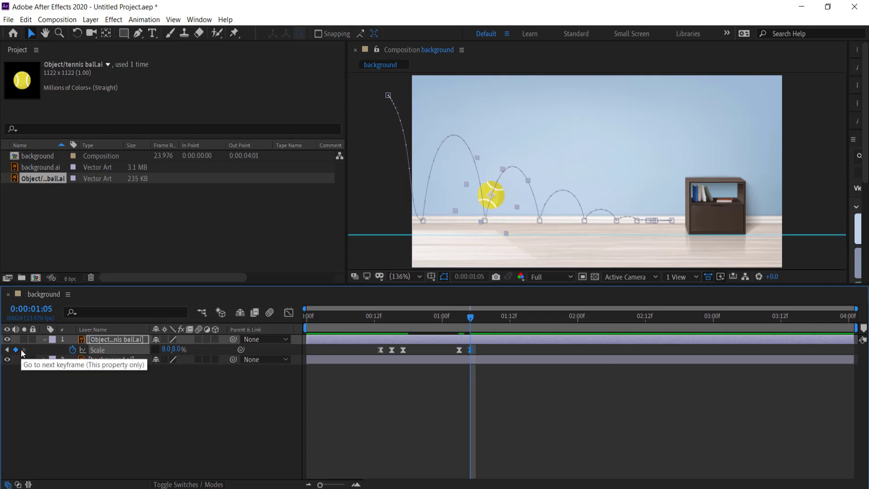
# Step: Squash the ball at the second floor contact with a Scale keyframe of 4.0, 8.0% at 0:00:01:04
pyautogui.press('pageup')
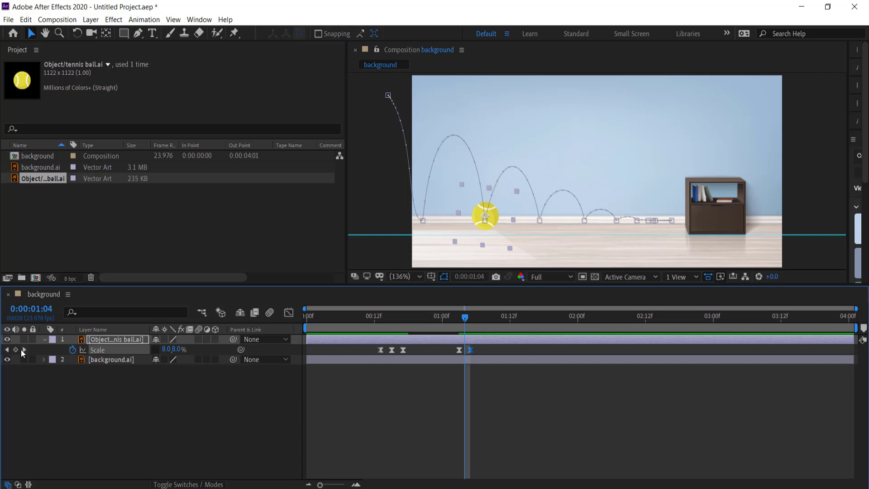
pyautogui.click(165, 350)
pyautogui.write('4')
pyautogui.press('Return')
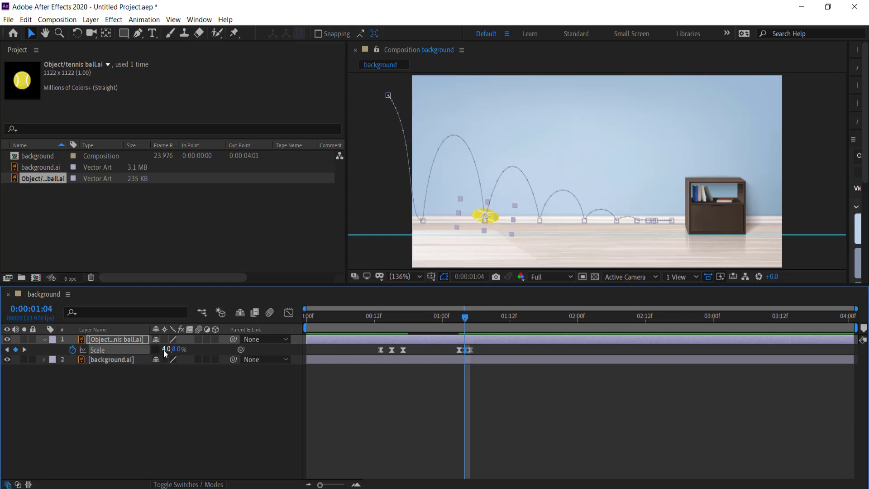
# Step: Preview the squash at the first two floor contacts, starting from 0:00:00:22 and again from 0:00:00:09
pyautogui.moveTo(463, 318); pyautogui.dragTo(431, 319)
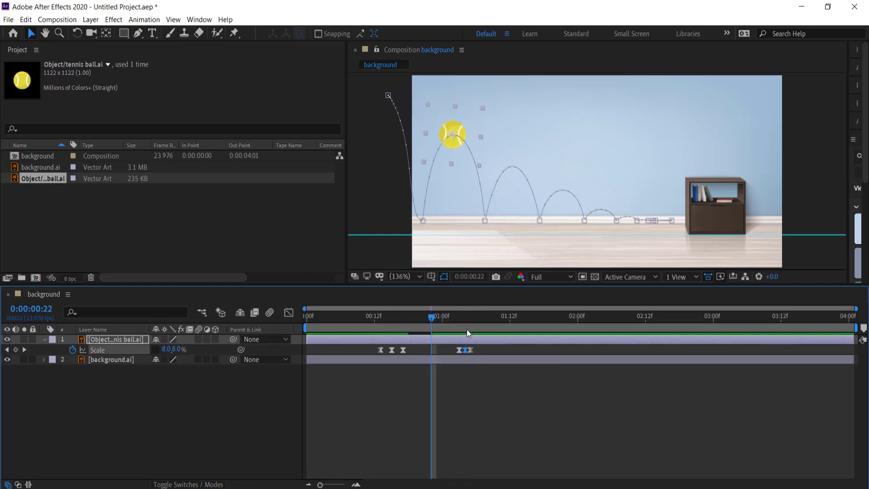
pyautogui.press('space')
pyautogui.moveTo(531, 318); pyautogui.dragTo(359, 317)
pyautogui.press('space')
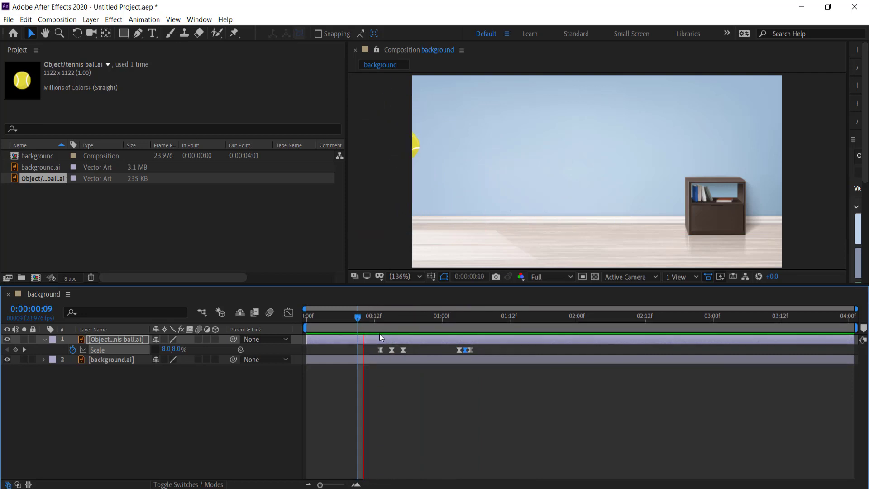
# Step: Add unsquashed 8.0, 8.0% Scale keyframes at 0:00:01:12 and 0:00:01:14, on either side of the third floor contact
pyautogui.moveTo(564, 317)
pyautogui.mouseDown()
pyautogui.moveTo(451, 317)
pyautogui.moveTo(520, 320)
pyautogui.mouseUp()
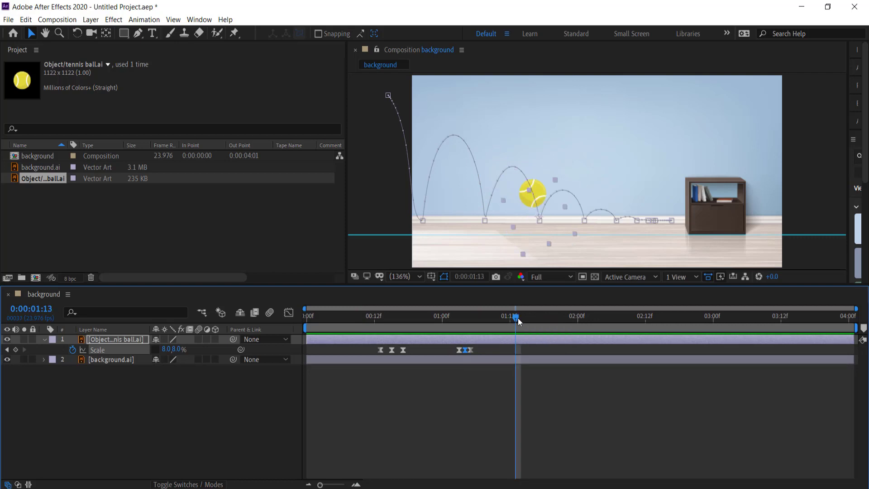
pyautogui.press('pageup')
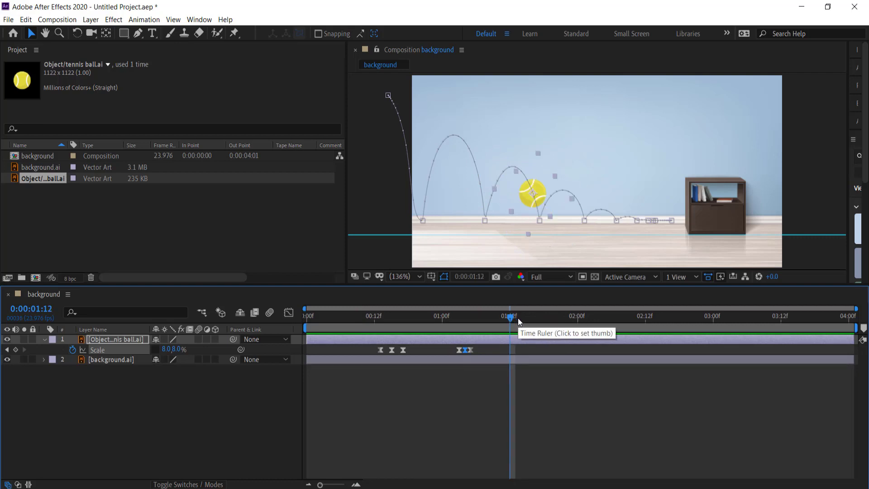
pyautogui.click(17, 349)
pyautogui.press('pagedown')
pyautogui.press('pagedown')
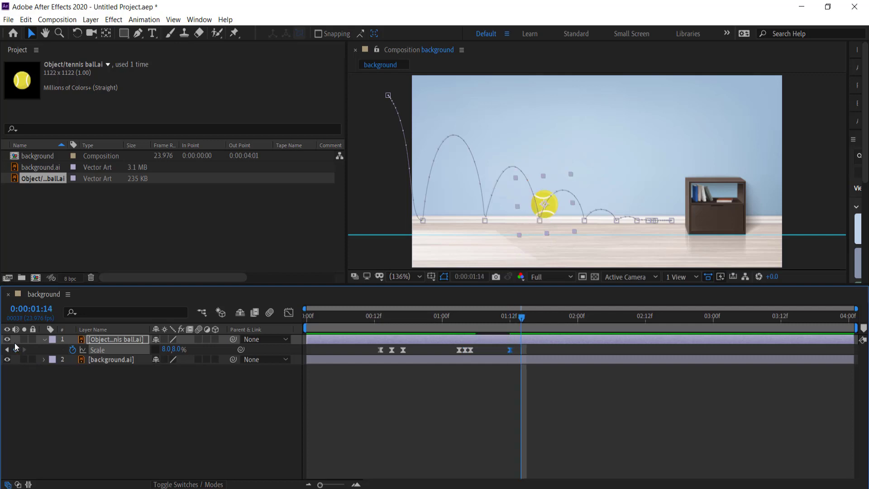
pyautogui.click(16, 350)
# Step: Squash the ball at the third floor contact with a Scale keyframe of 4.0, 8.0% at 0:00:01:13
pyautogui.press('pageup')
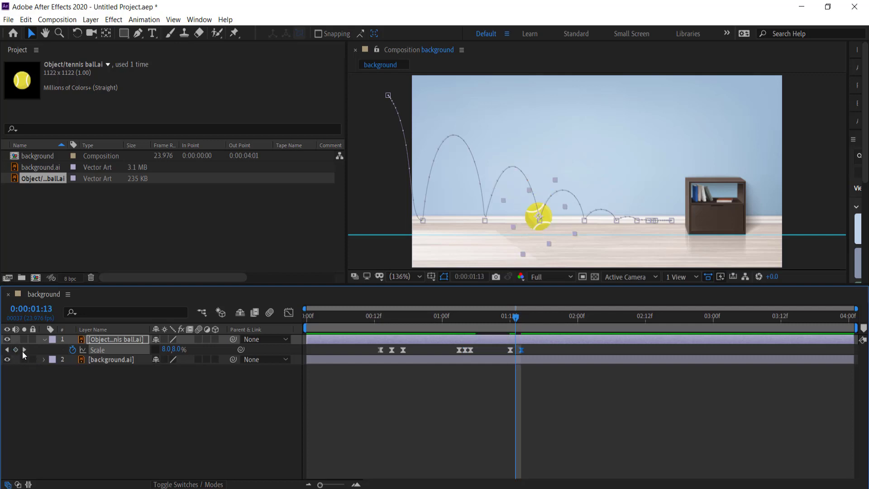
pyautogui.click(163, 352)
pyautogui.write('4')
pyautogui.press('Return')
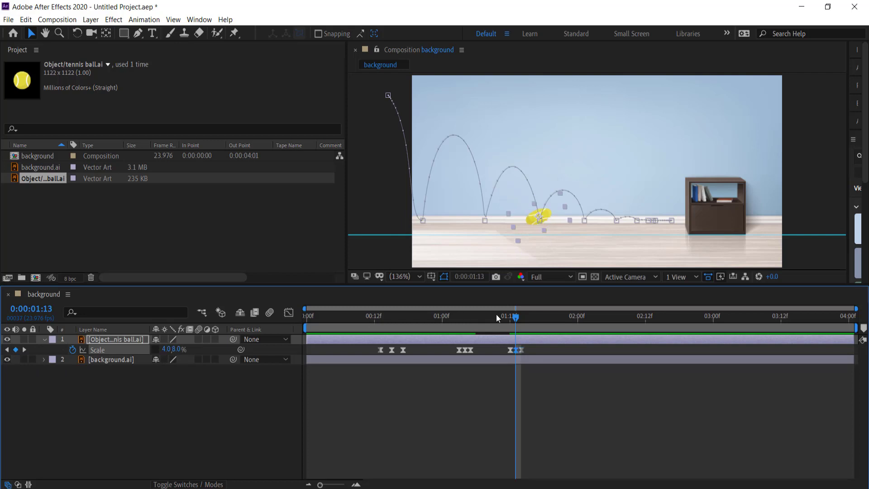
# Step: Add unsquashed 8.0, 8.0% Scale keyframes at 0:00:01:20 and 0:00:01:22, on either side of the fourth floor contact
pyautogui.moveTo(516, 318); pyautogui.dragTo(563, 327)
pyautogui.press('pageup')
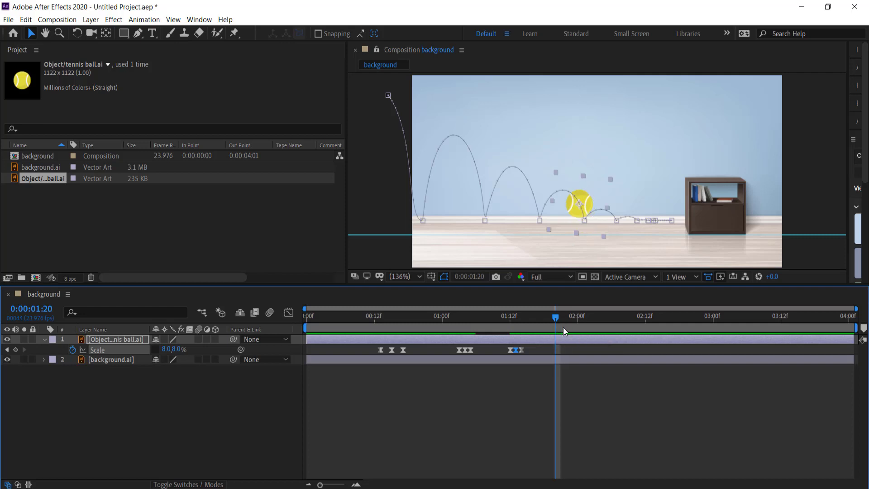
pyautogui.click(16, 350)
pyautogui.press('pagedown')
pyautogui.press('pagedown')
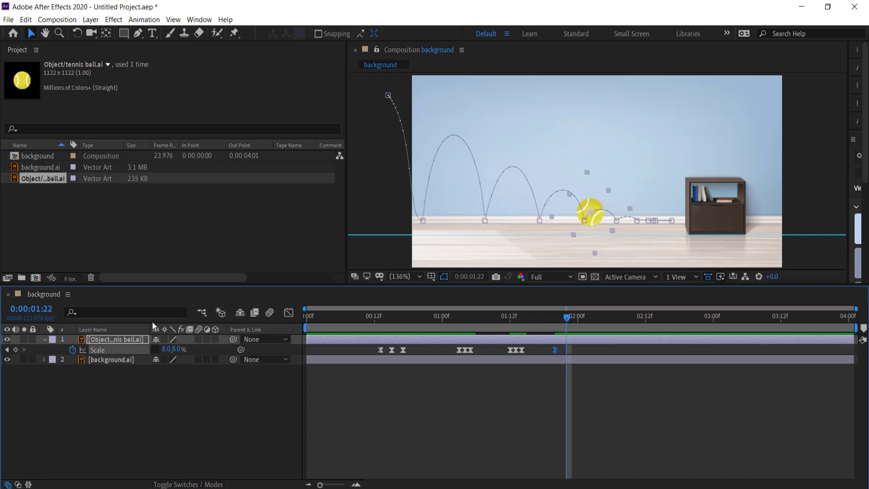
pyautogui.click(16, 350)
# Step: Squash the ball at the fourth floor contact with a Scale keyframe of 4.0, 8.0% at 0:00:01:21
pyautogui.press('pageup')
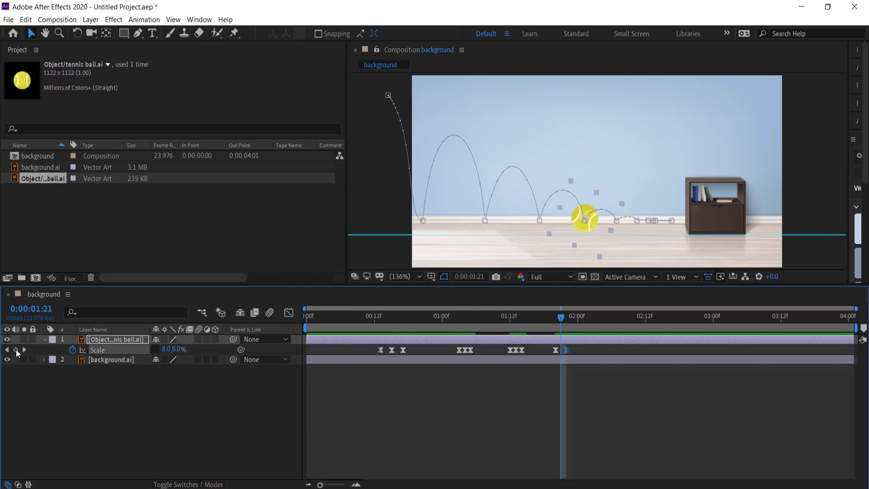
pyautogui.click(167, 349)
pyautogui.write('4')
pyautogui.press('Return')
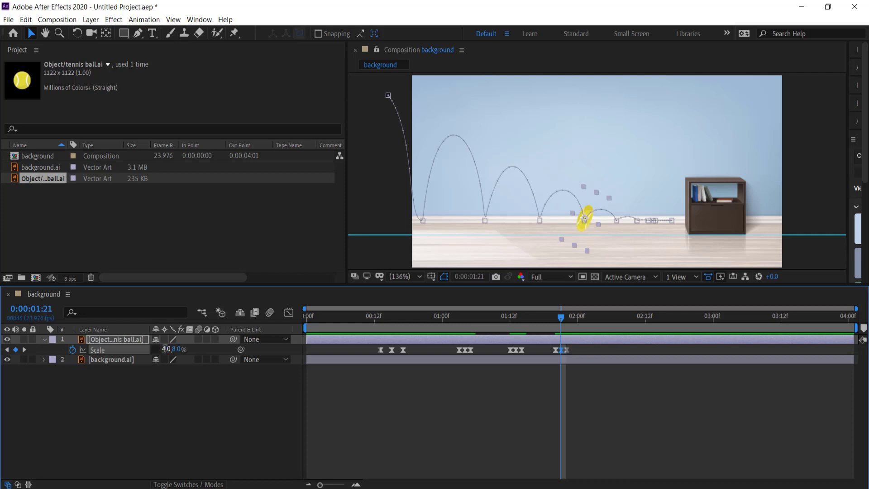
# Step: Add unsquashed 8.0, 8.0% Scale keyframes at 0:00:02:02 and 0:00:02:04, on either side of the fifth floor contact
pyautogui.moveTo(560, 317); pyautogui.dragTo(597, 322)
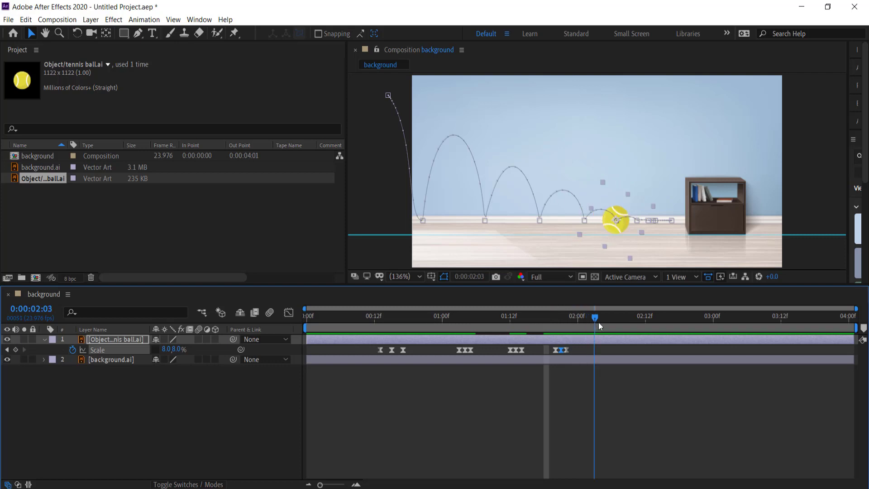
pyautogui.press('pagedown')
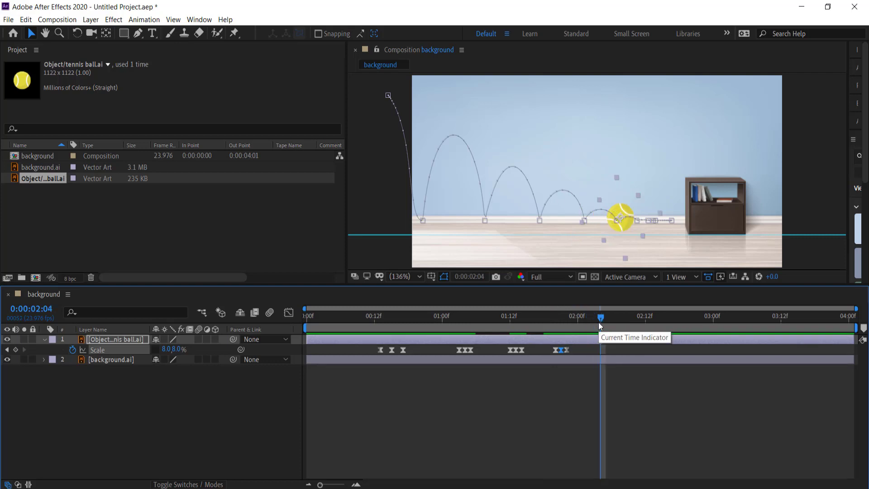
pyautogui.press('pageup')
pyautogui.press('pageup')
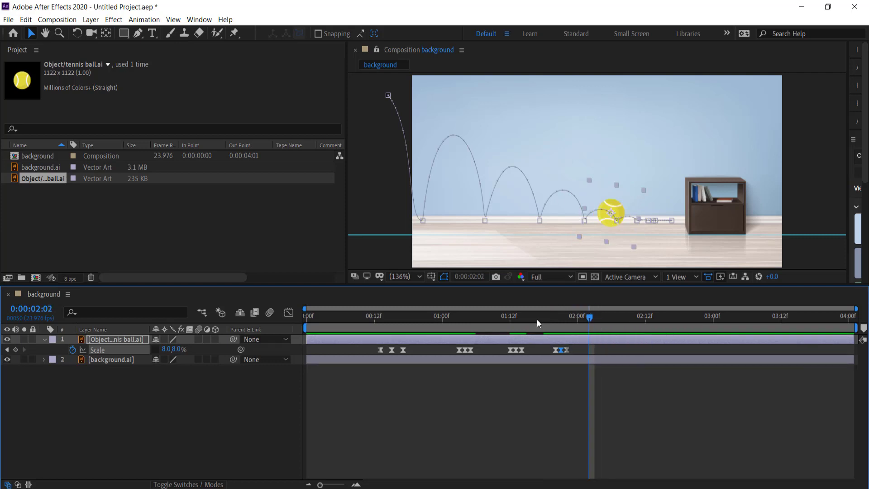
pyautogui.click(16, 349)
pyautogui.press('pagedown')
pyautogui.press('pagedown')
pyautogui.click(16, 349)
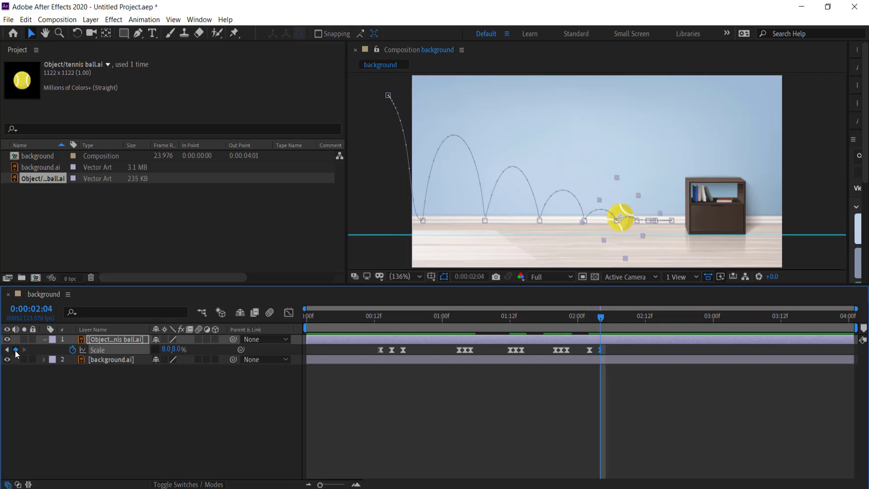
# Step: Squash the ball slightly at the fifth floor contact with a 6.0, 8.0% Scale keyframe at 0:00:02:03, and return to 0:00:00:00
pyautogui.press('pageup')
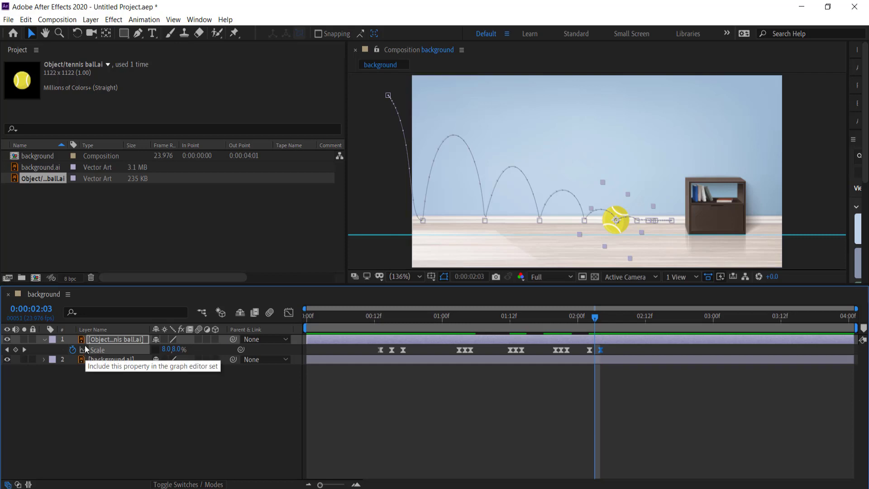
pyautogui.click(164, 349)
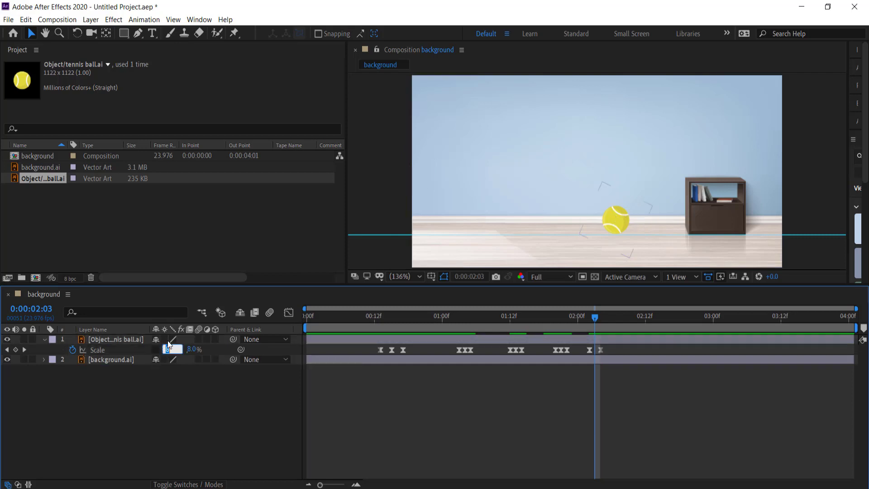
pyautogui.write('6')
pyautogui.press('Return')
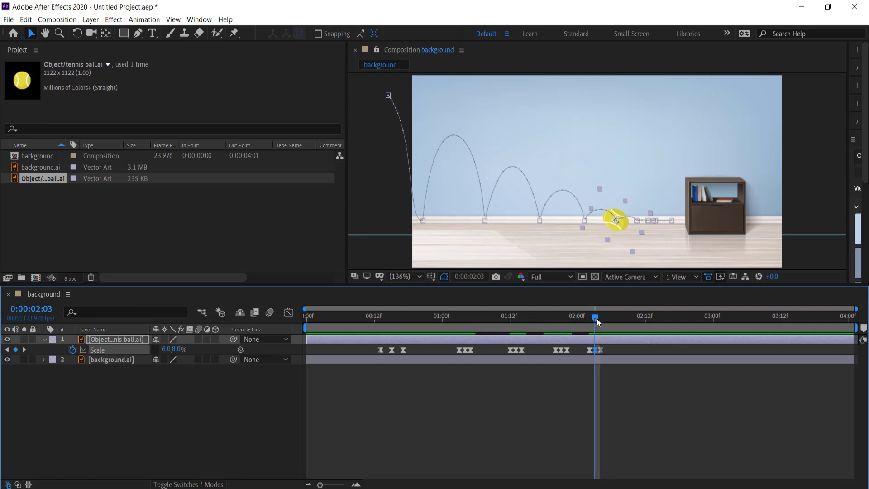
pyautogui.moveTo(597, 318); pyautogui.dragTo(289, 324)
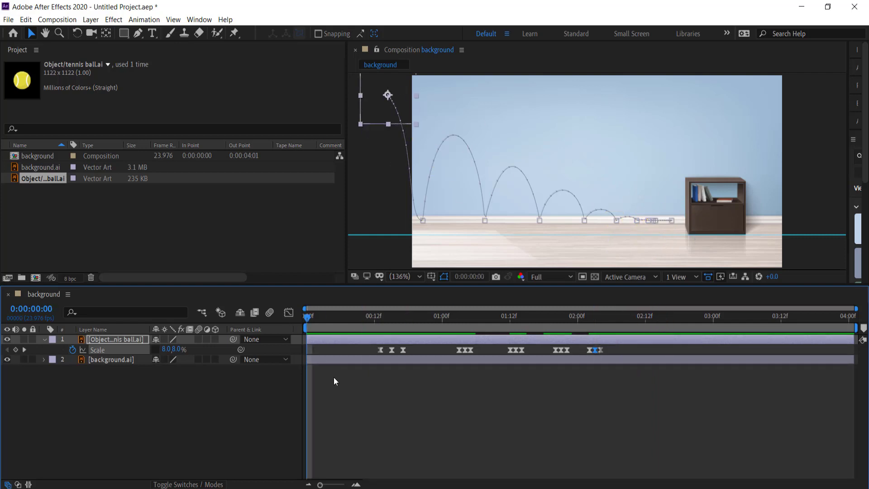
# Step: Deselect the ball layer, play the animation to check the squash at each bounce, and return to 0:00:00:00
pyautogui.click(360, 399)
pyautogui.press('space')
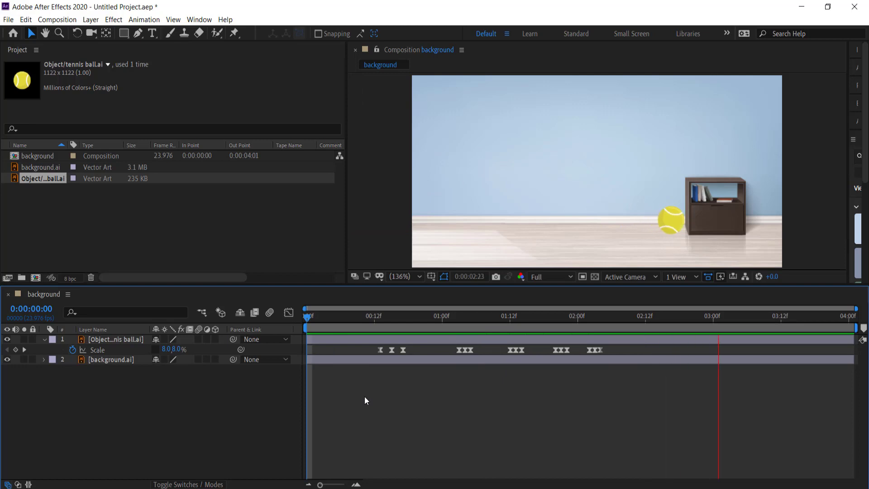
pyautogui.press('space')
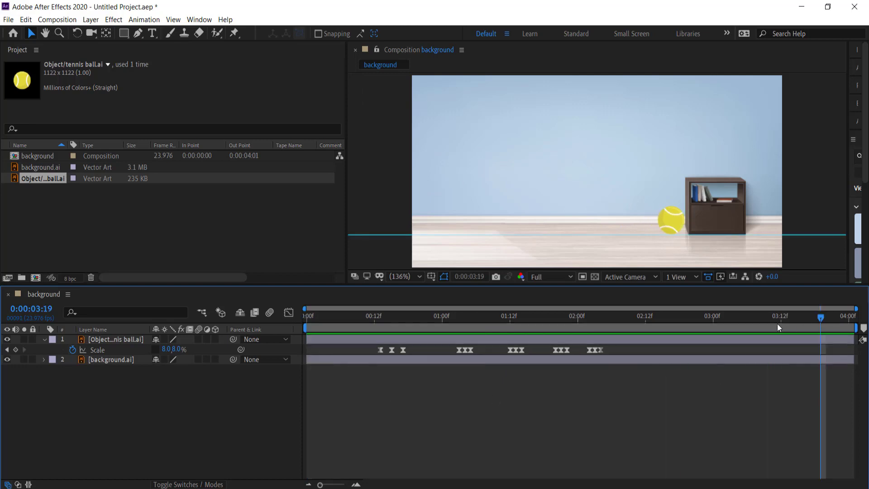
pyautogui.moveTo(777, 324); pyautogui.dragTo(290, 327)
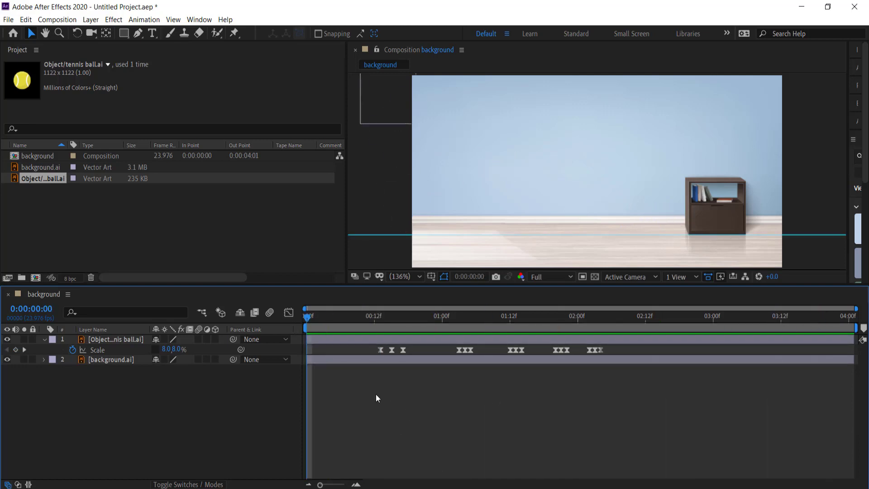
# Step: Turn on motion blur for the tennis ball layer and enable it for the whole composition
pyautogui.click(199, 339)
pyautogui.click(270, 312)
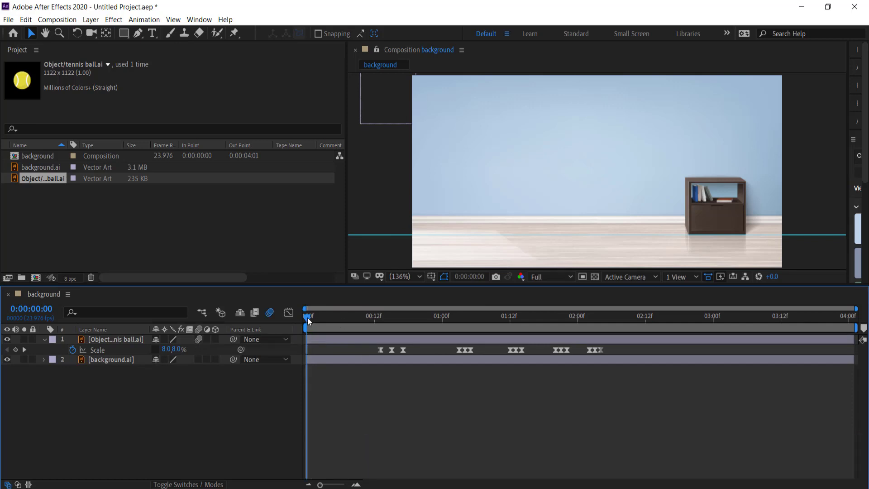
pyautogui.moveTo(307, 317); pyautogui.dragTo(274, 324)
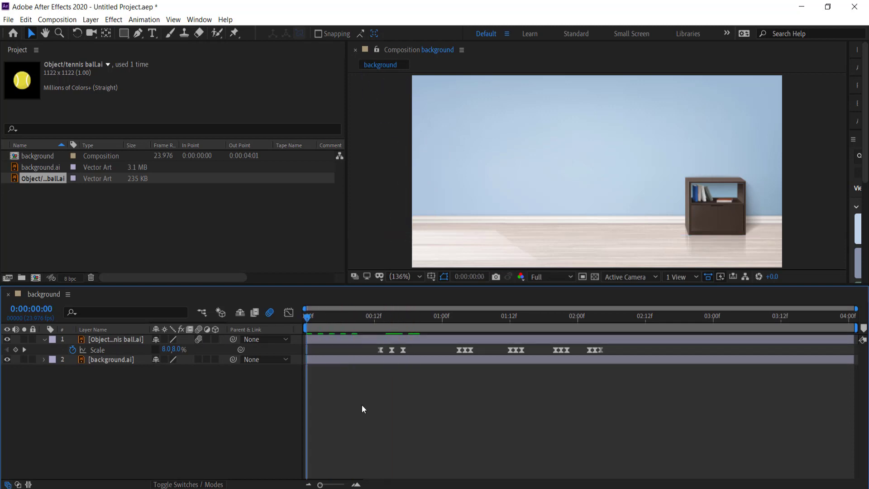
# Step: Play the motion-blurred bounce twice from the start to review it, and return to 0:00:00:00
pyautogui.press('space')
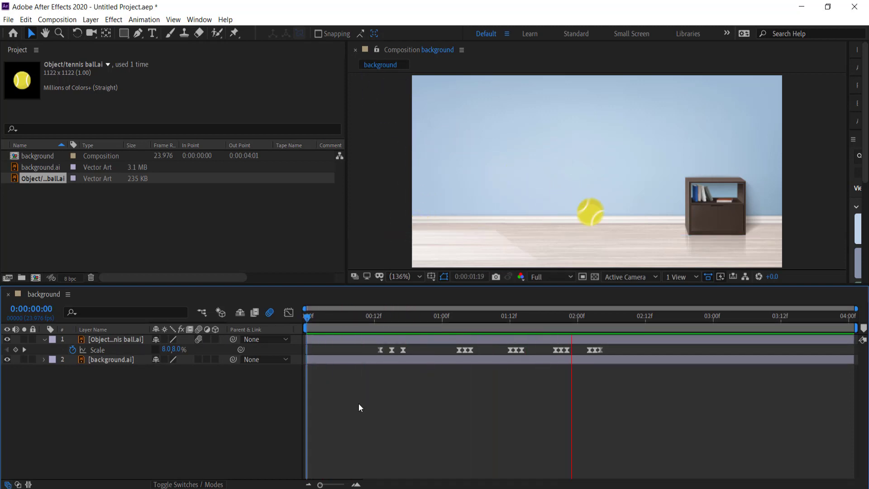
pyautogui.press('space')
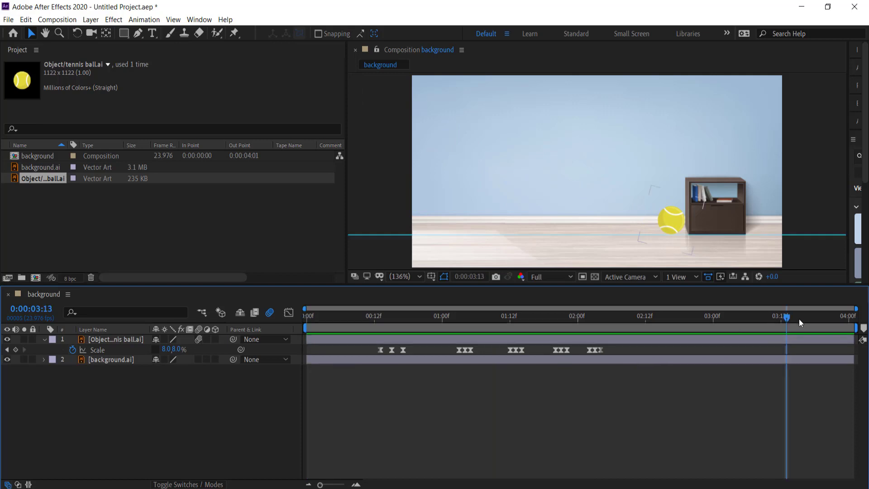
pyautogui.press('Home')
pyautogui.press('space')
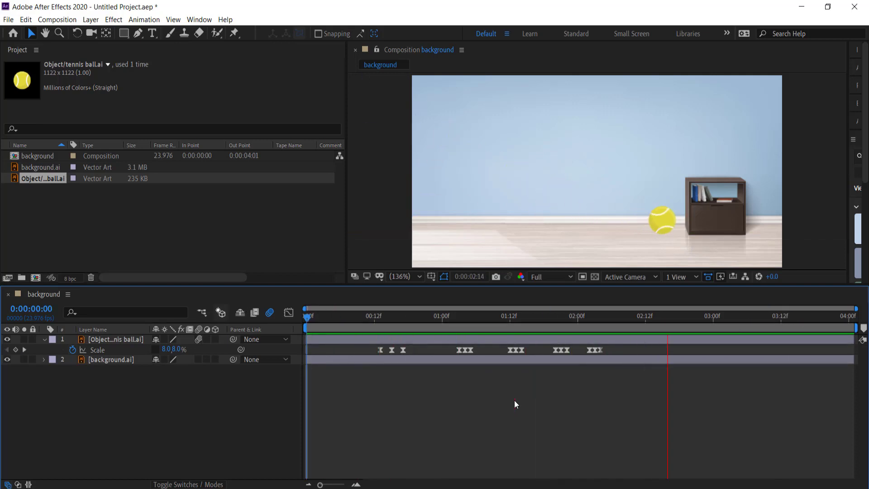
pyautogui.press('space')
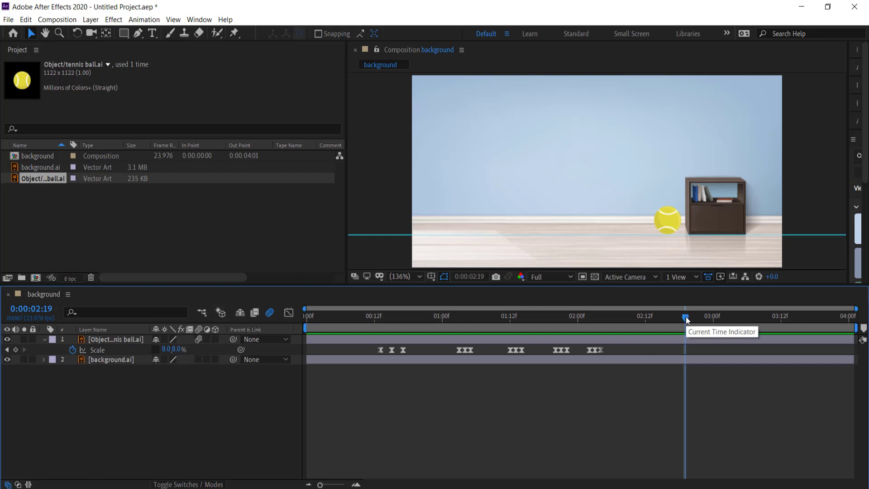
pyautogui.moveTo(686, 317); pyautogui.dragTo(235, 311)
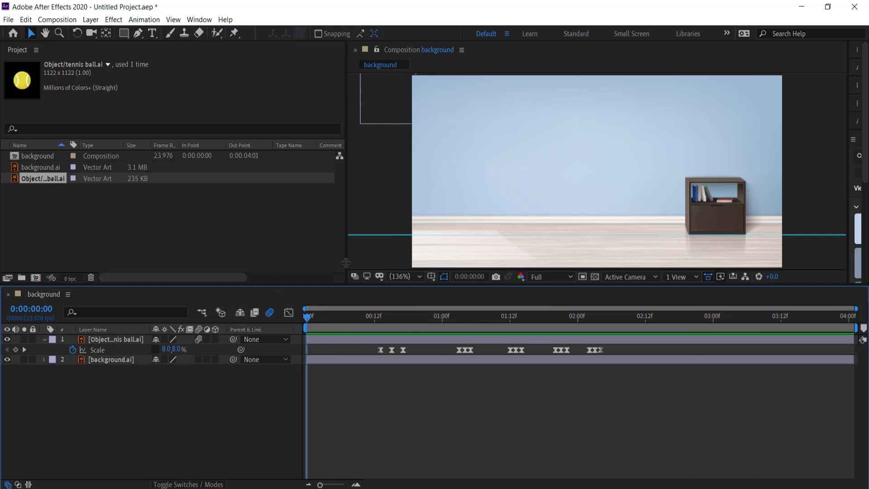